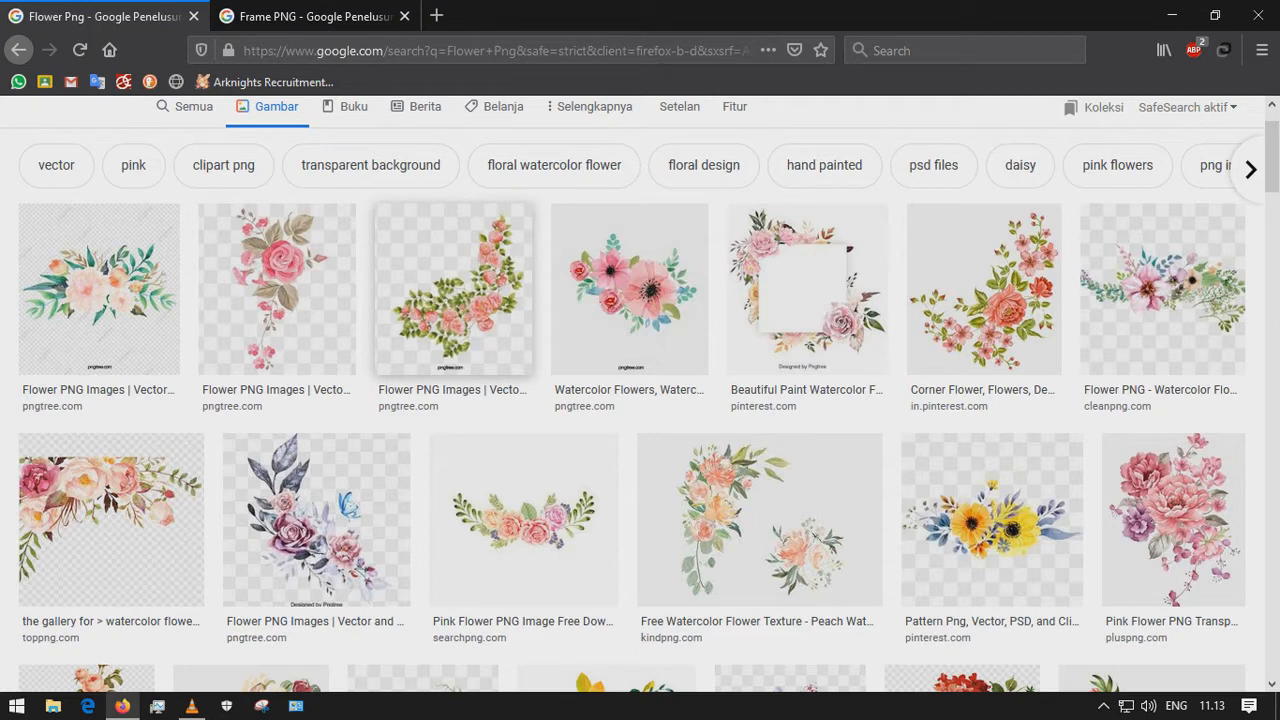
Browse the downloaded flower and frame PNG image search results, then minimize the browser
left_click(453, 290)
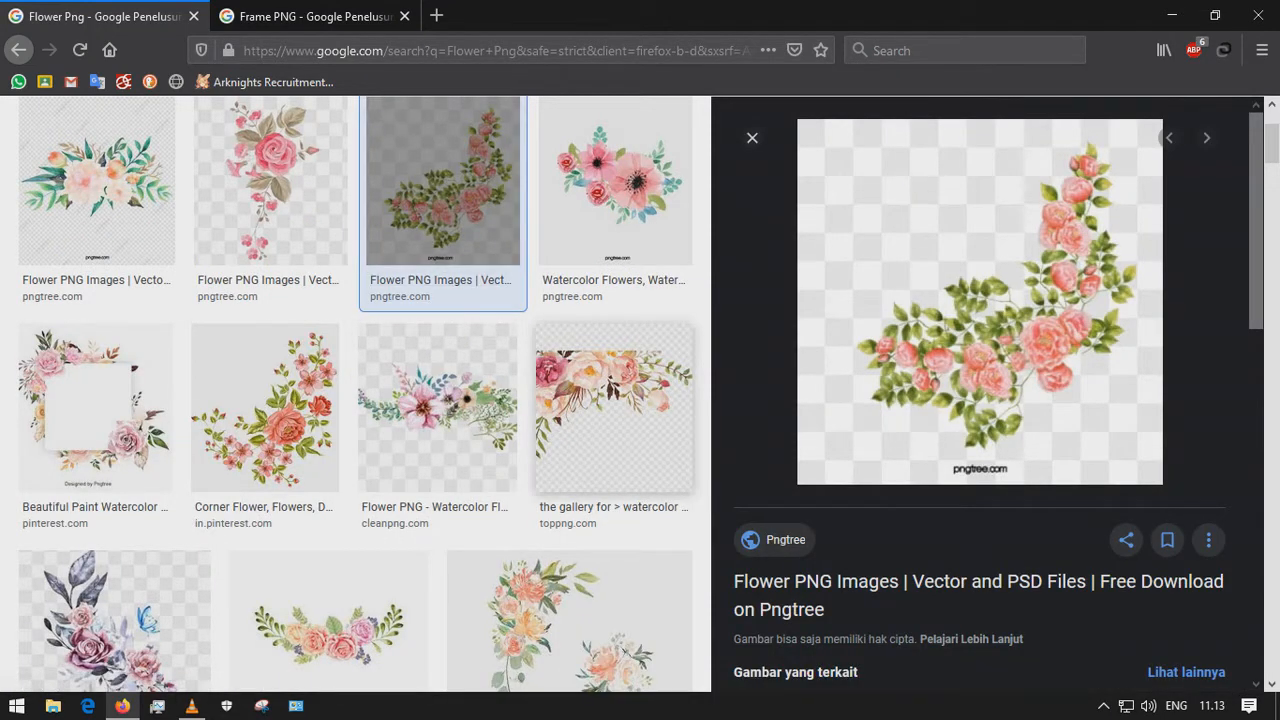
scroll(437, 410, "down", 4)
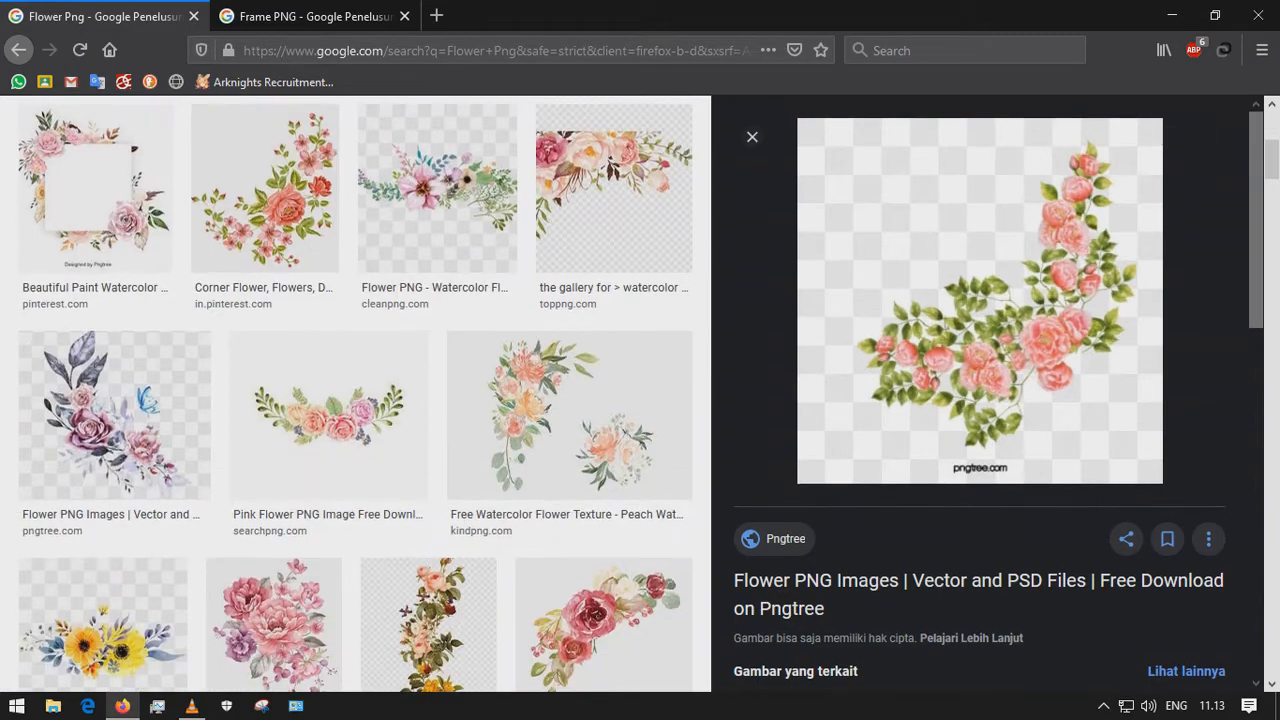
left_click(321, 8)
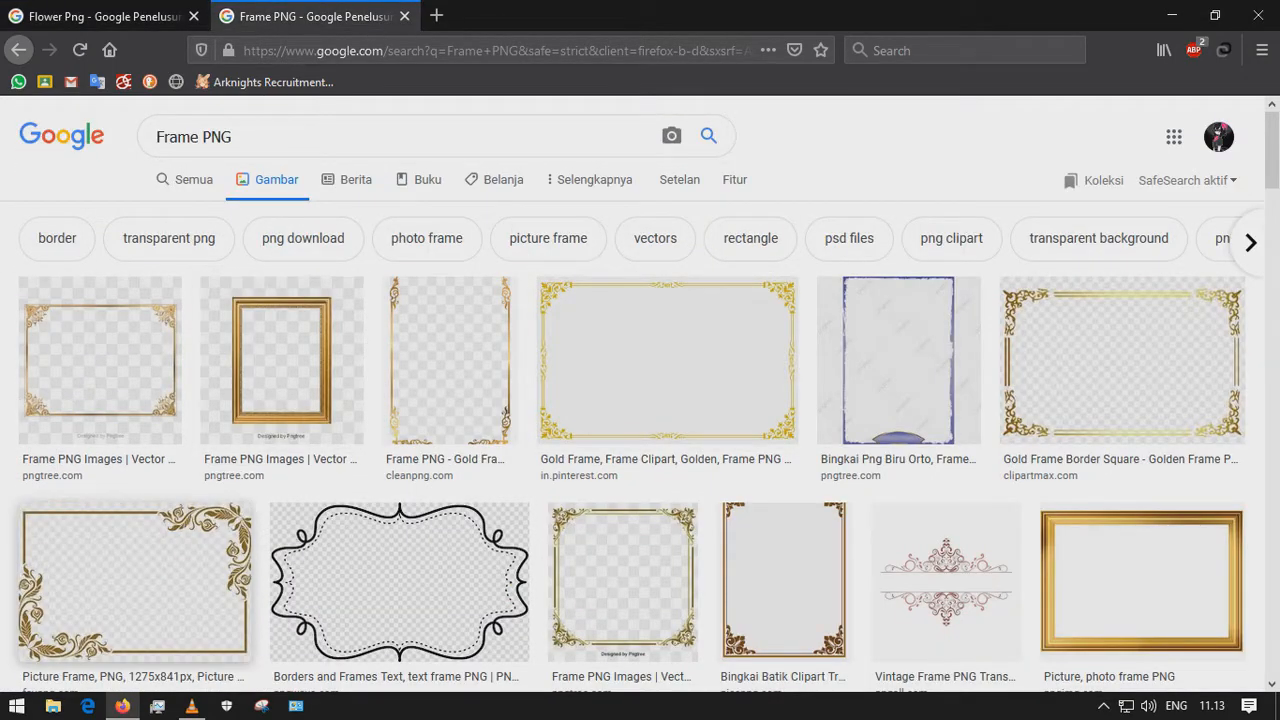
scroll(667, 360, "down", 8)
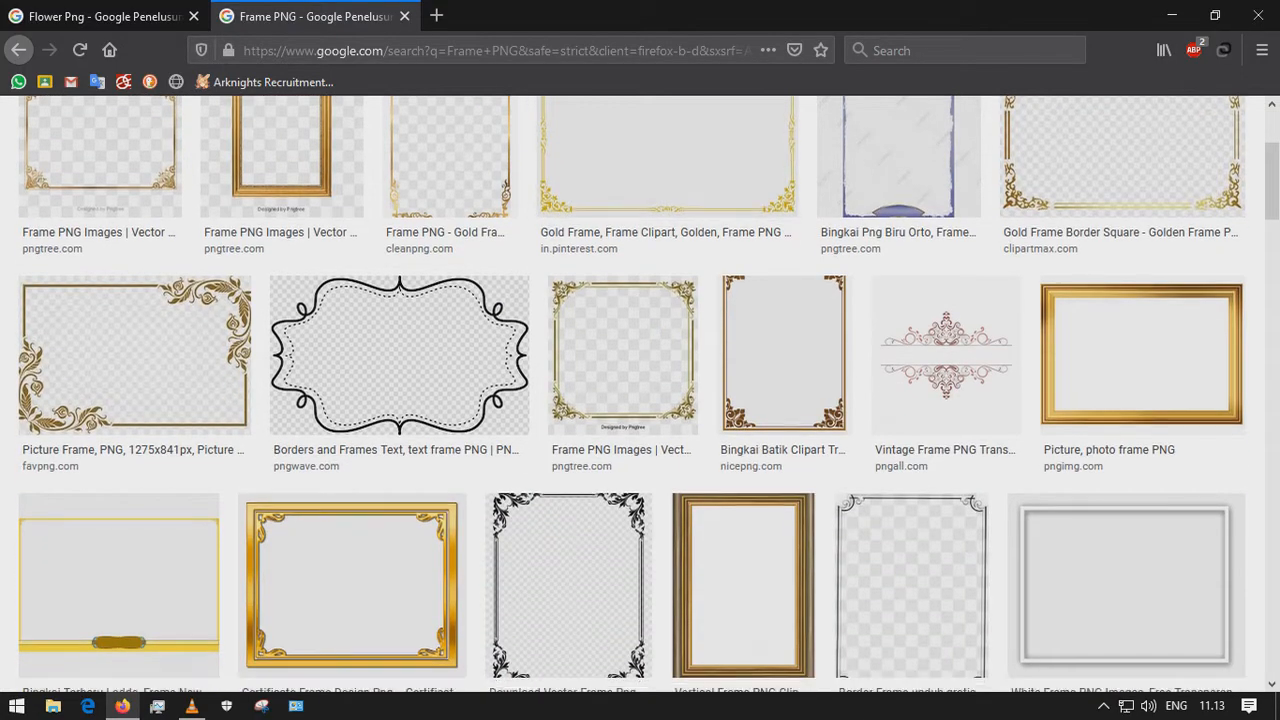
scroll(640, 390, "down", 3)
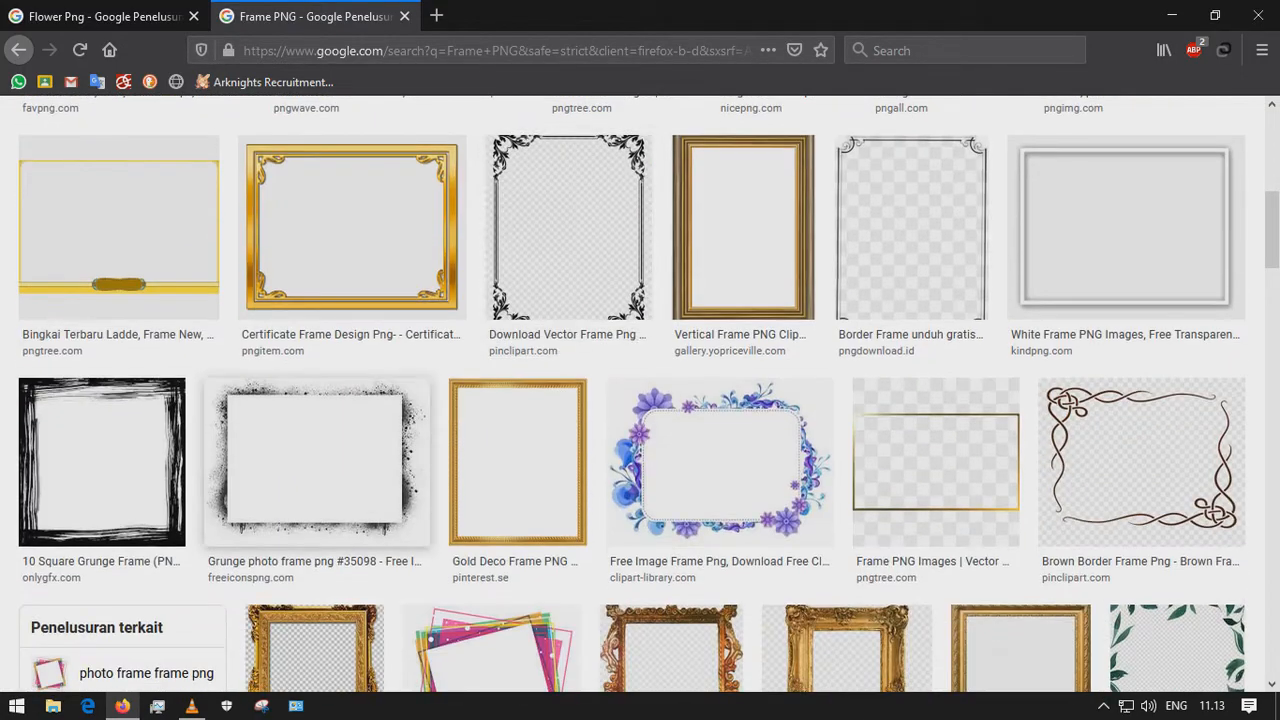
scroll(640, 390, "down", 1)
scroll(640, 390, "up", 10)
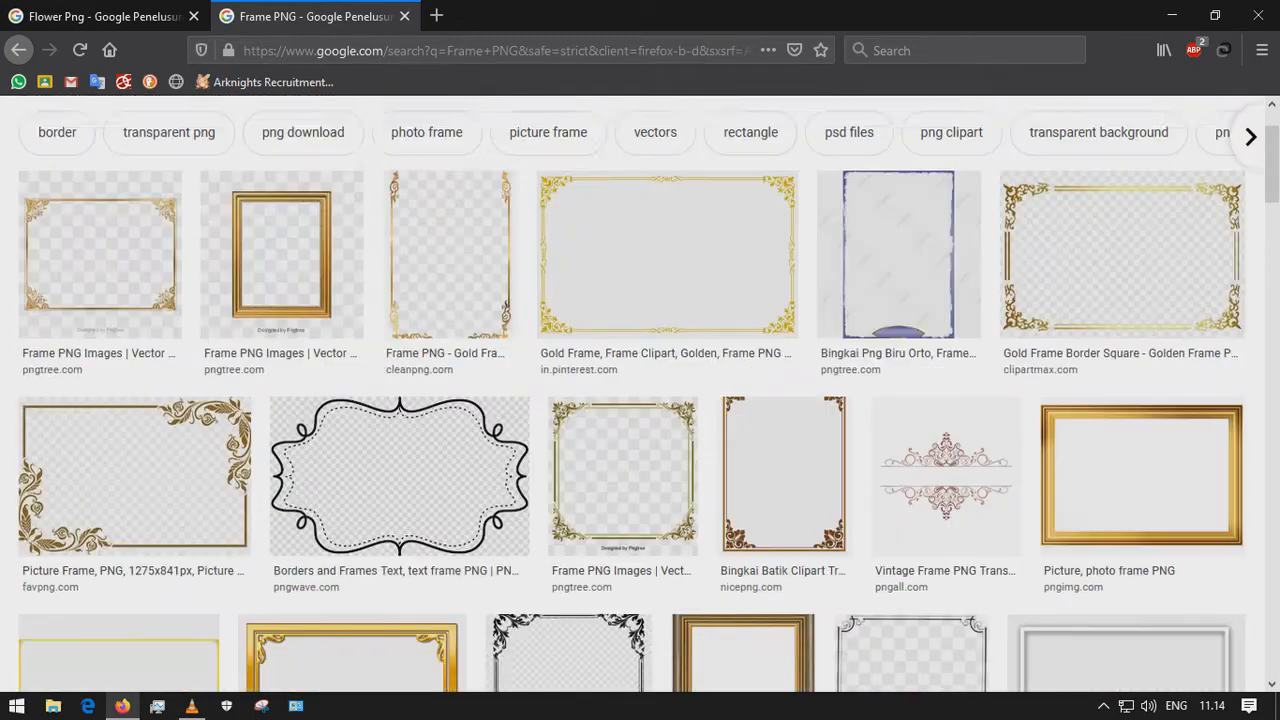
left_click(112, 16)
left_click(312, 16)
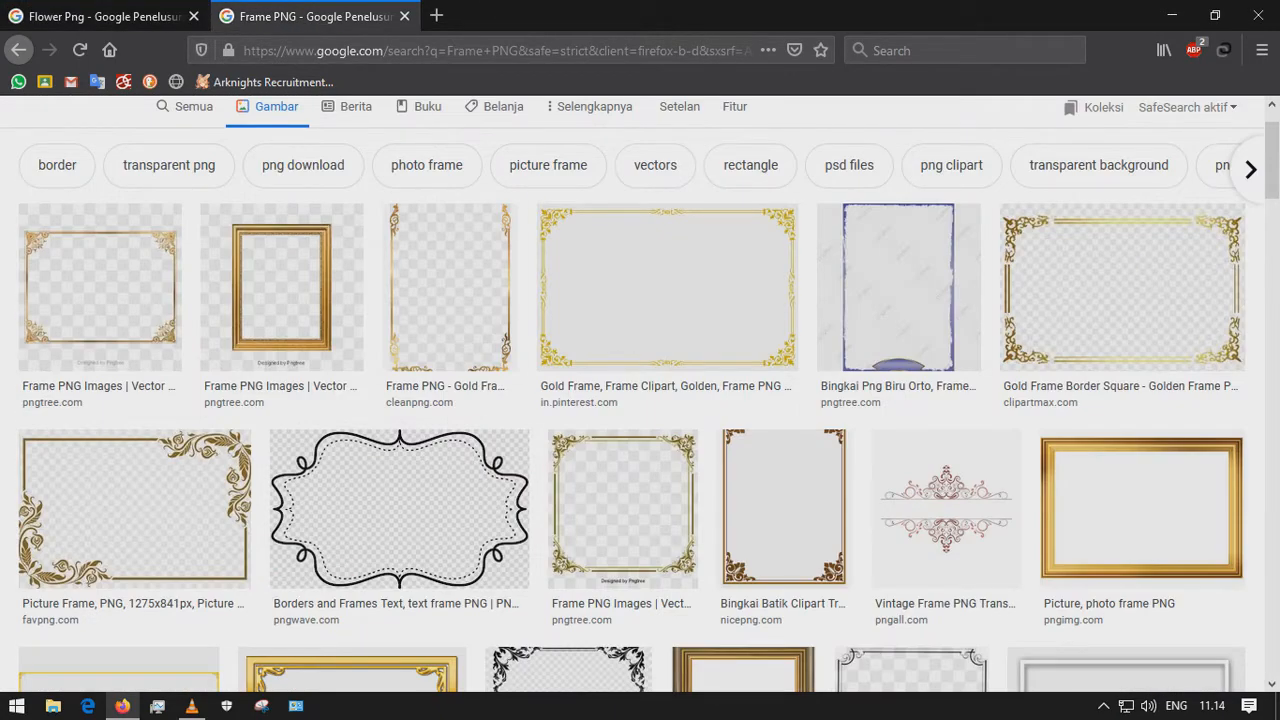
left_click(1172, 15)
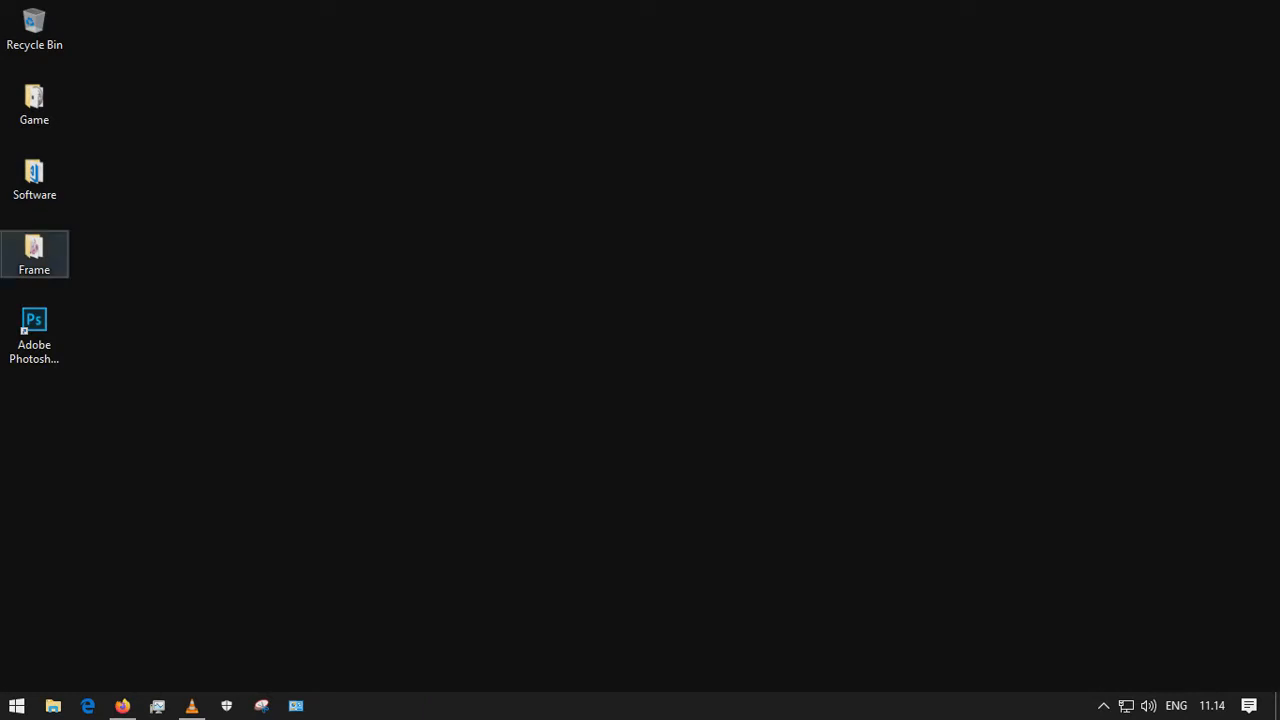
Open the Frame folder on the desktop and rename the flower image as Flower.png
double_click(34, 252)
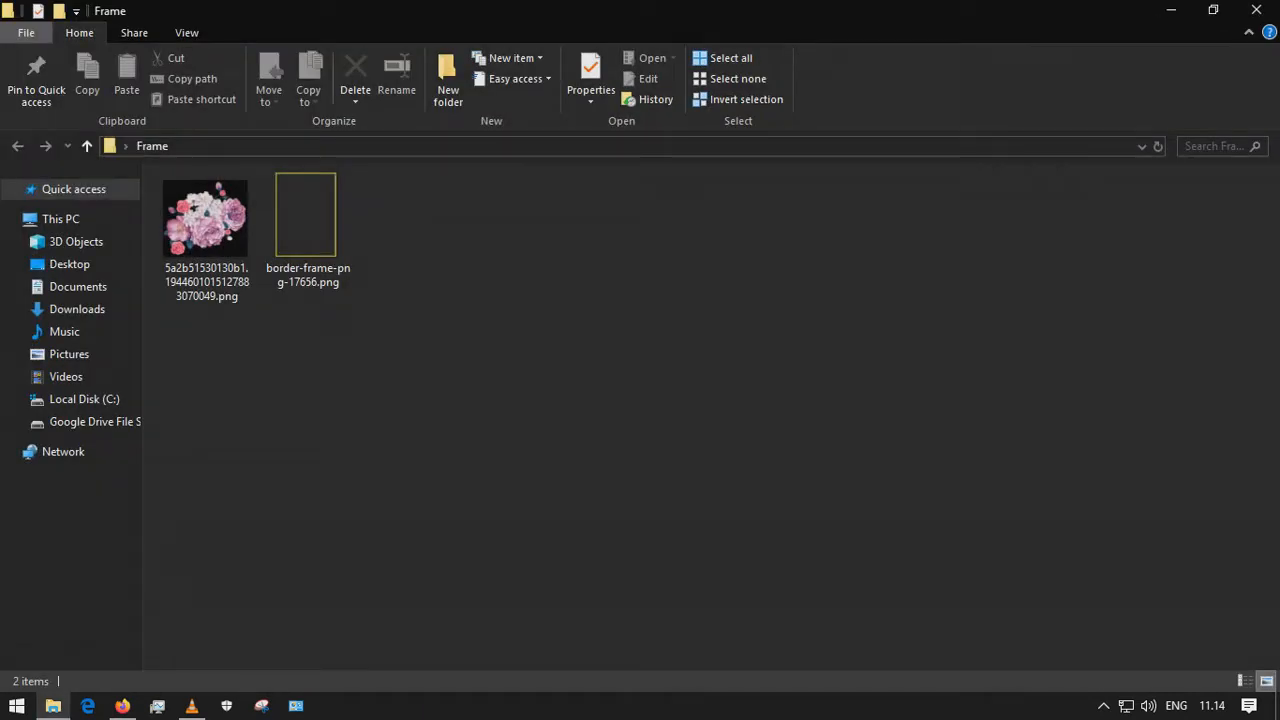
left_click(307, 229)
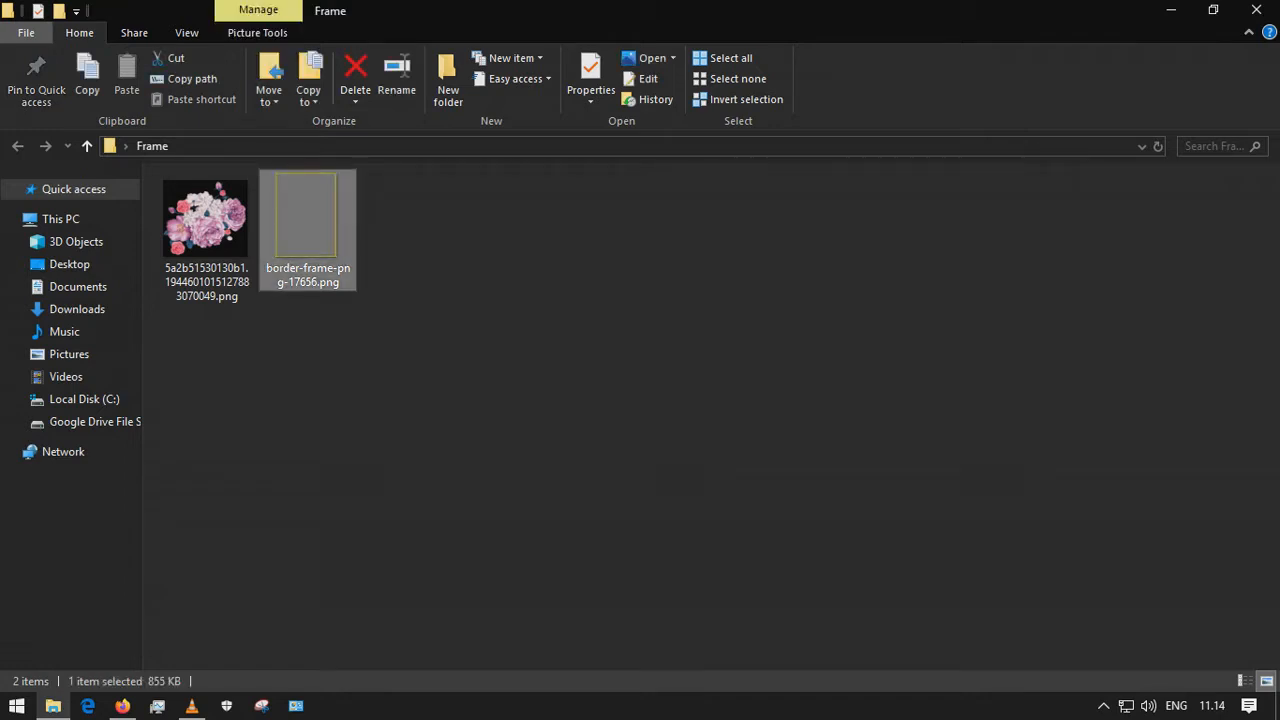
left_click(207, 232)
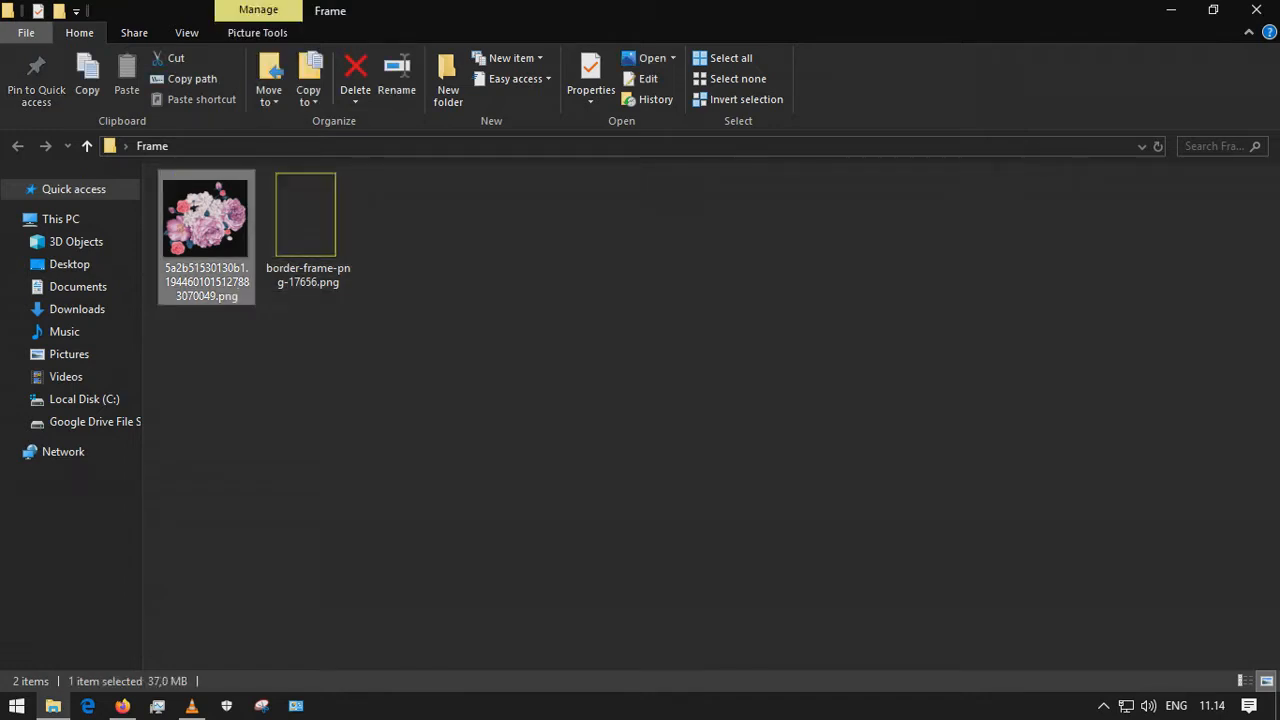
left_click(209, 292)
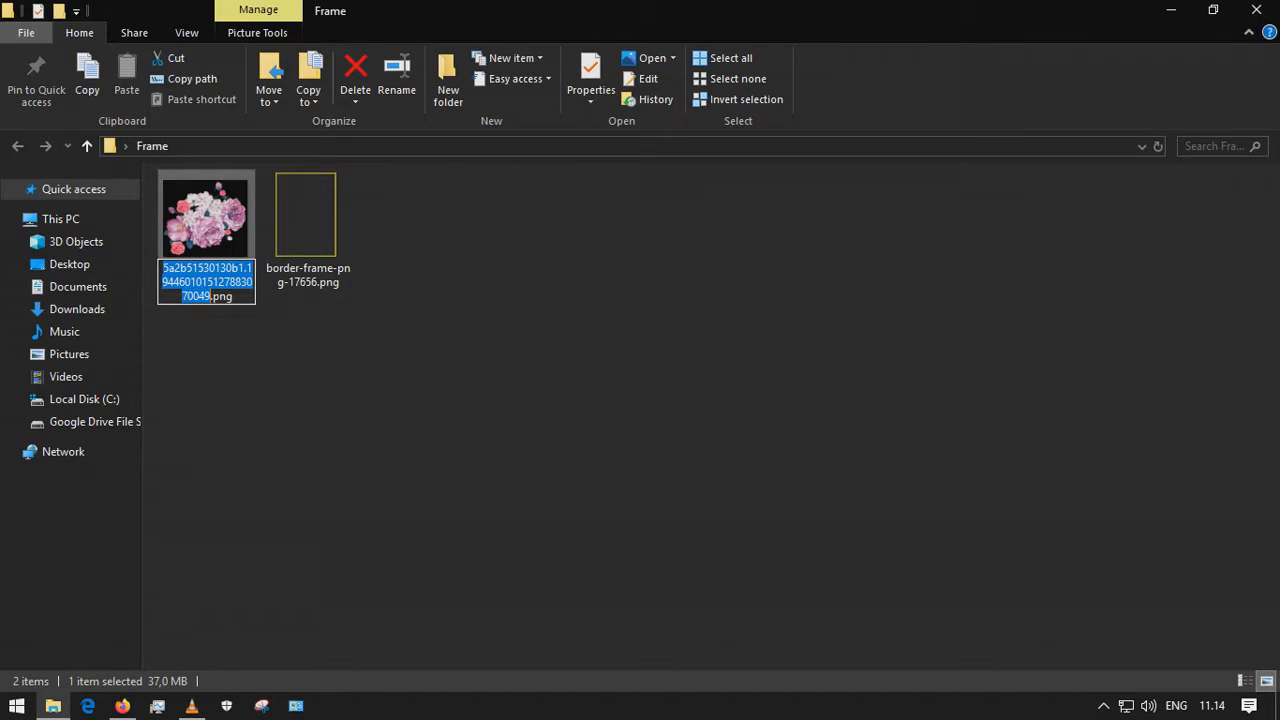
type("Flower")
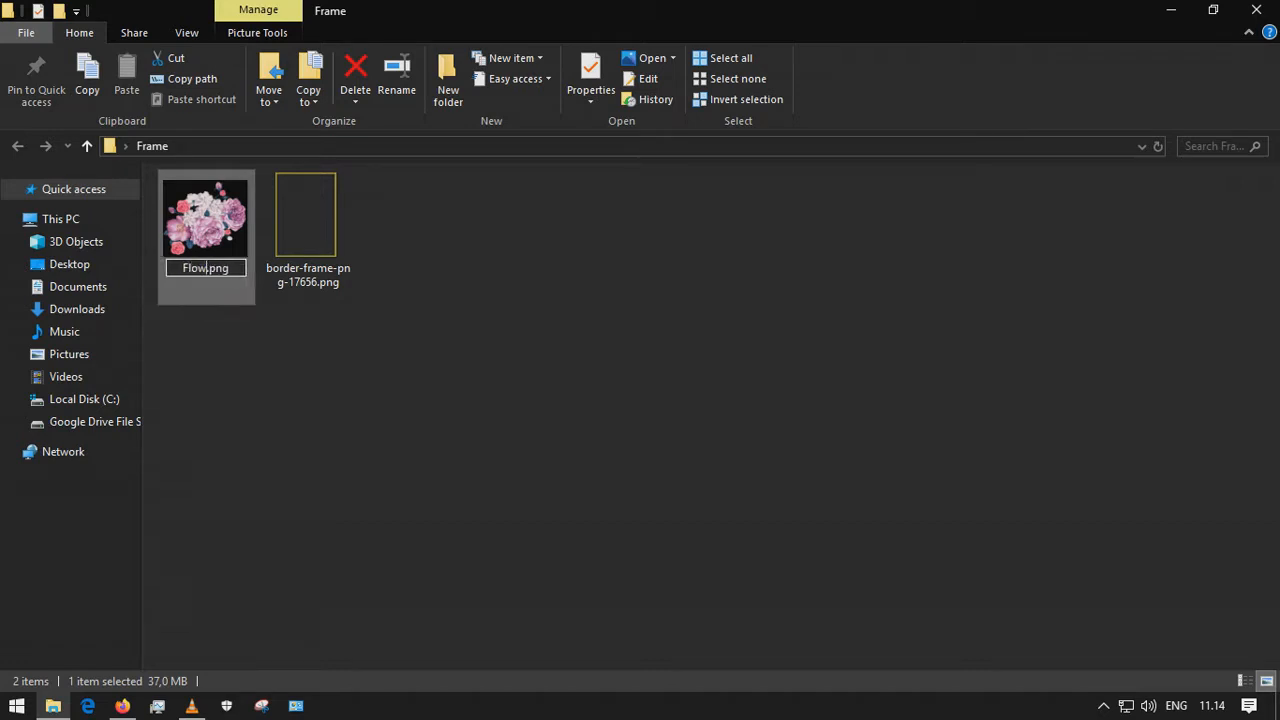
key("Return")
Rename the border frame image as Frame.png, refresh the folder, and close it
key("Right")
key("F2")
type("Frame")
key("Return")
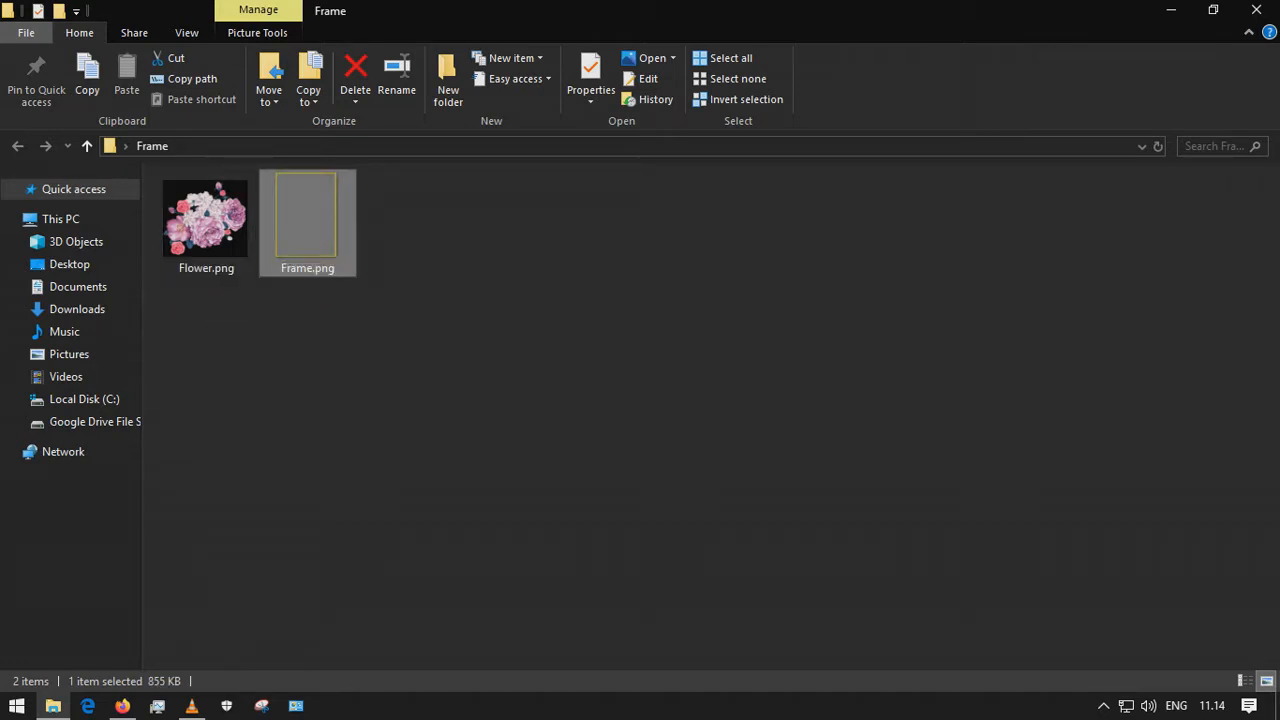
right_click(555, 421)
left_click(604, 209)
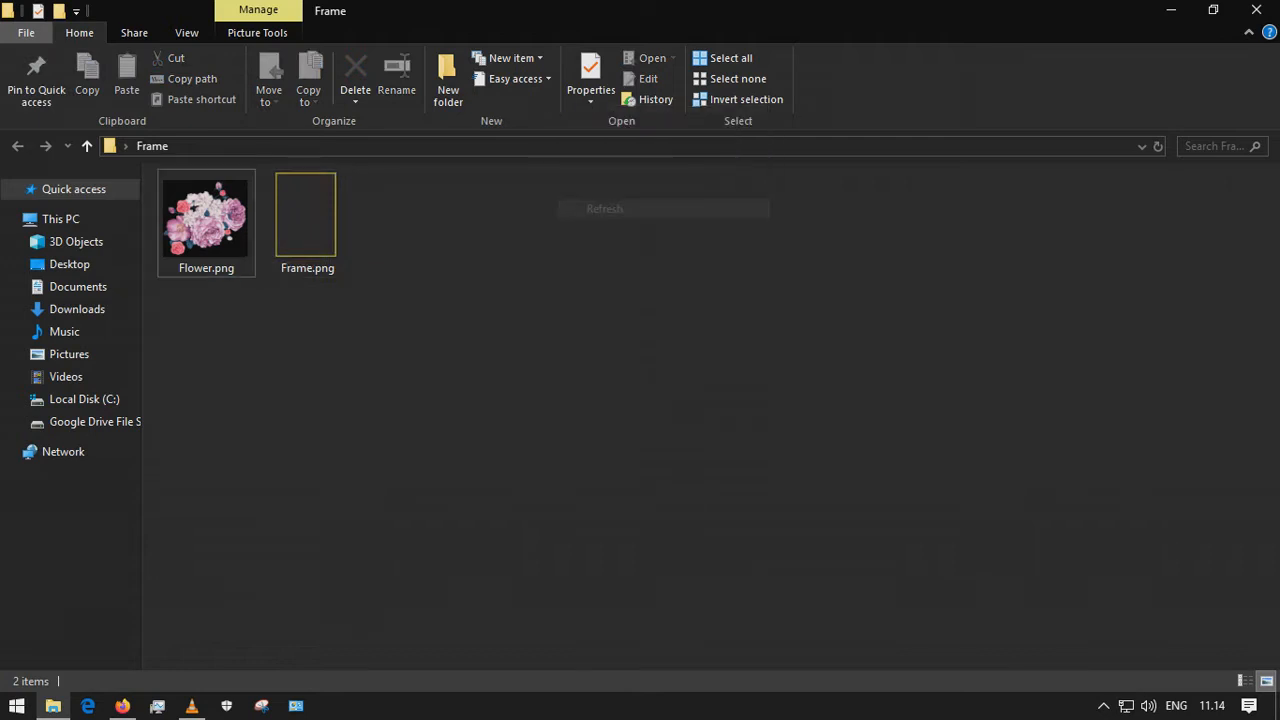
left_click(1257, 10)
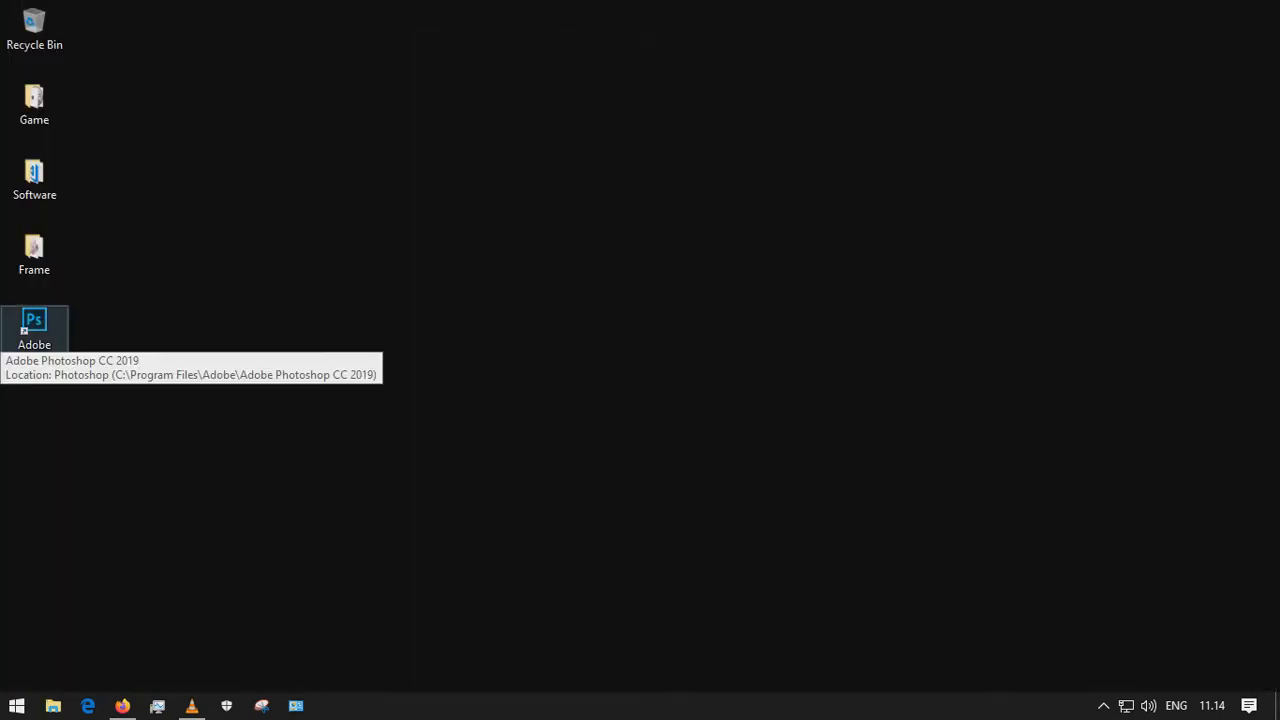
Launch Photoshop and start a new document using the 1080p preset, 1920 x 1080 px at 300 ppi
left_click(34, 325)
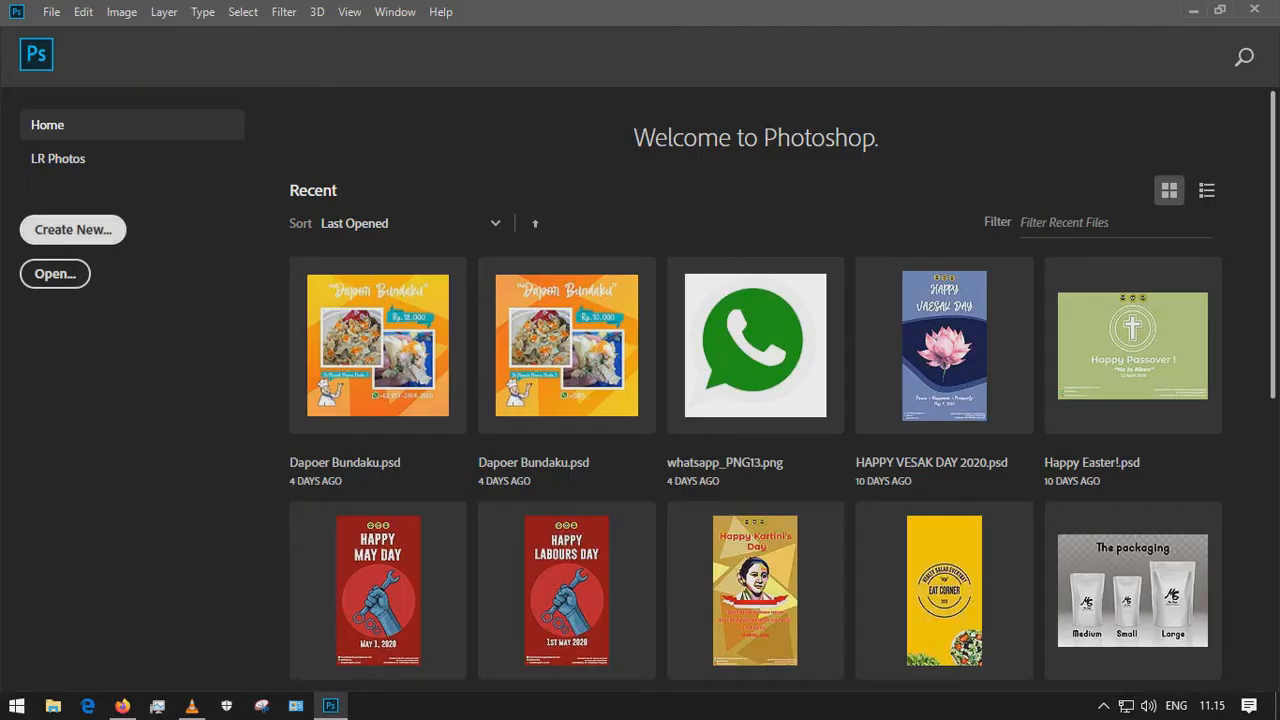
left_click(73, 230)
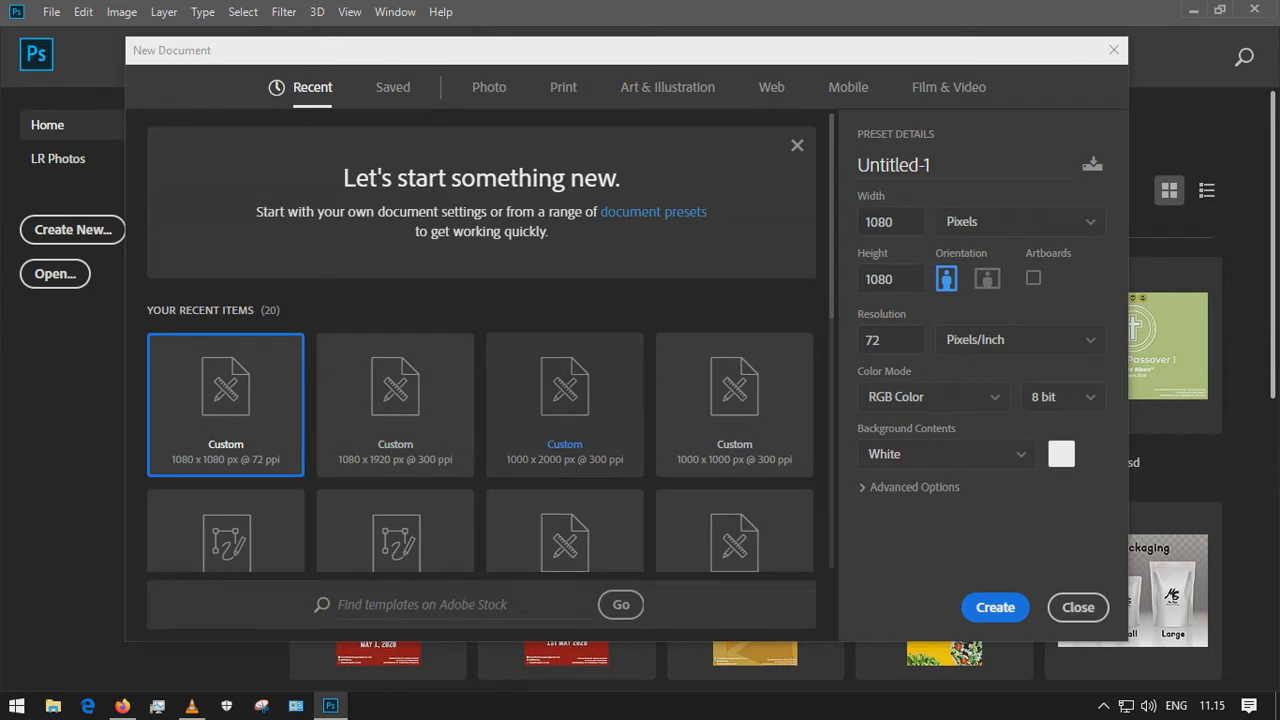
scroll(565, 400, "down", 3)
scroll(565, 400, "up", 3)
left_click(489, 87)
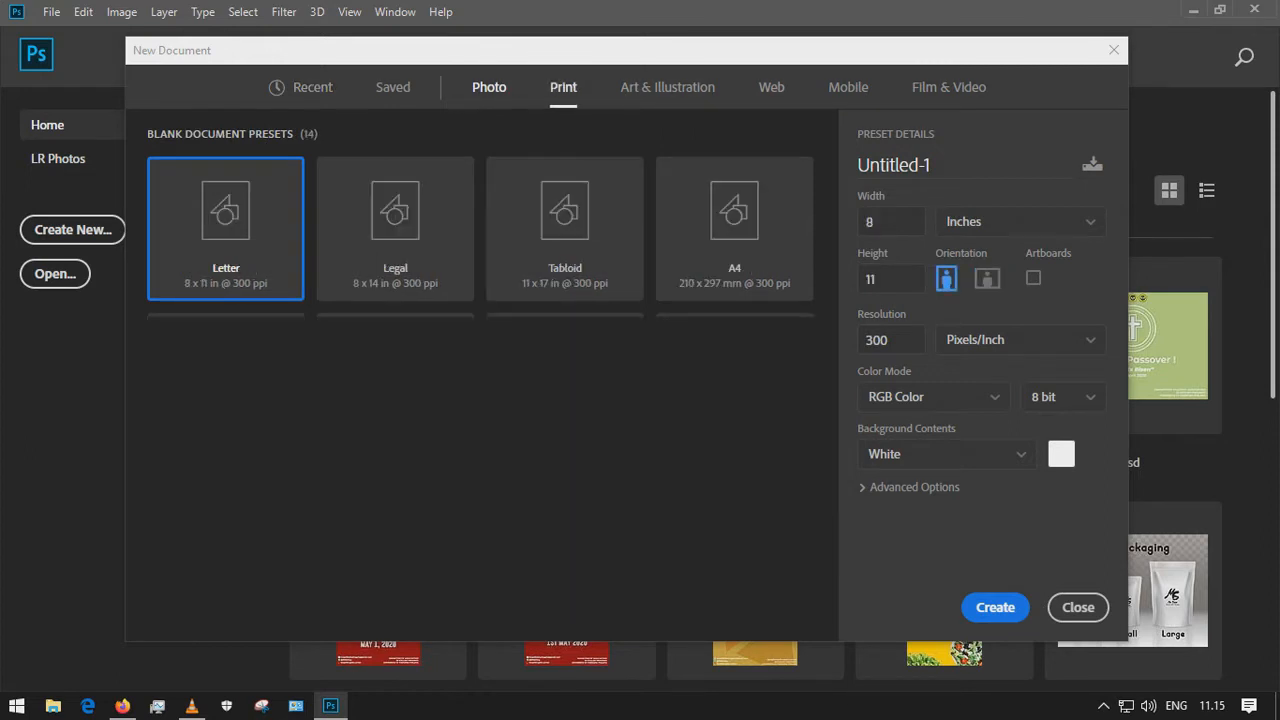
left_click(563, 87)
left_click(312, 87)
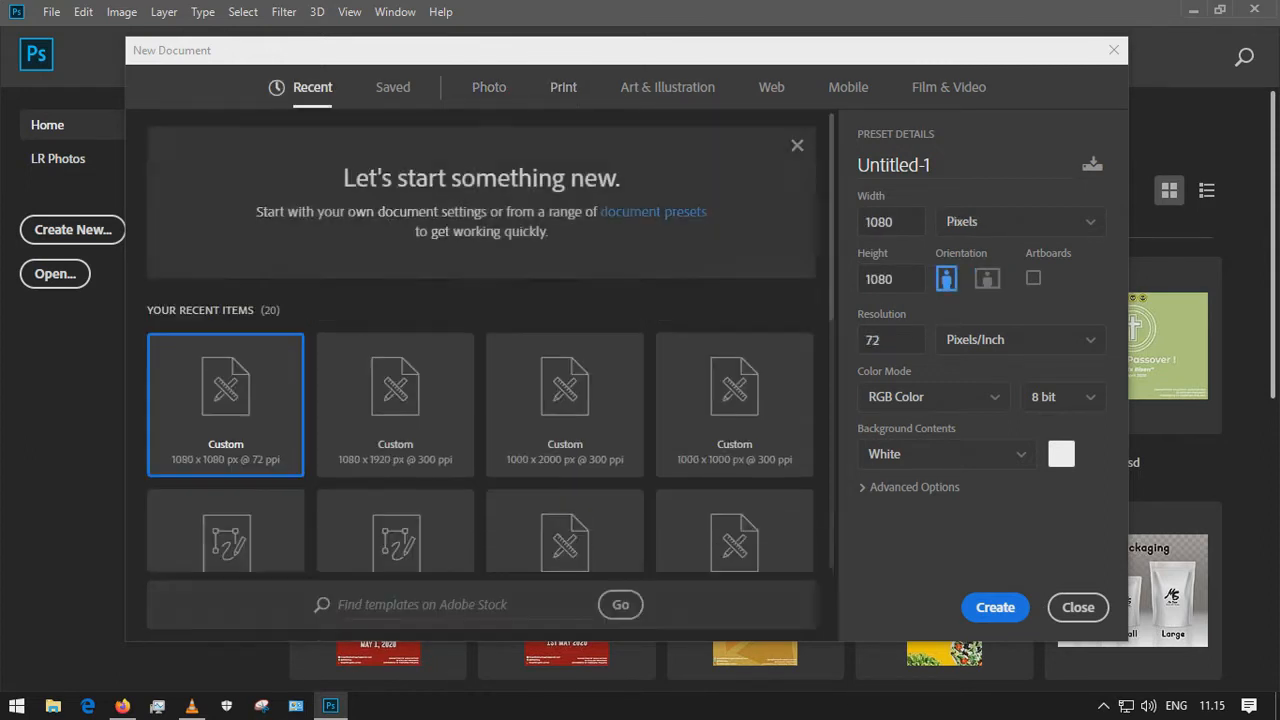
scroll(565, 320, "down", 1)
scroll(395, 340, "down", 2)
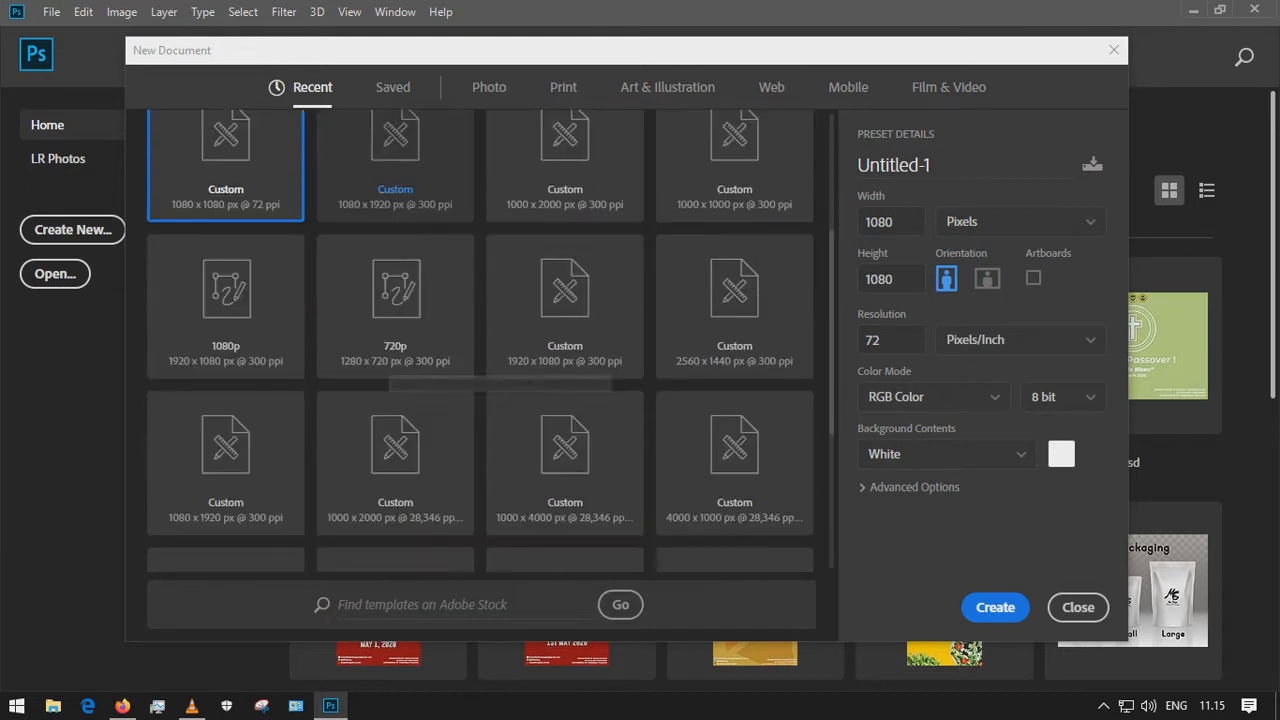
left_click(220, 330)
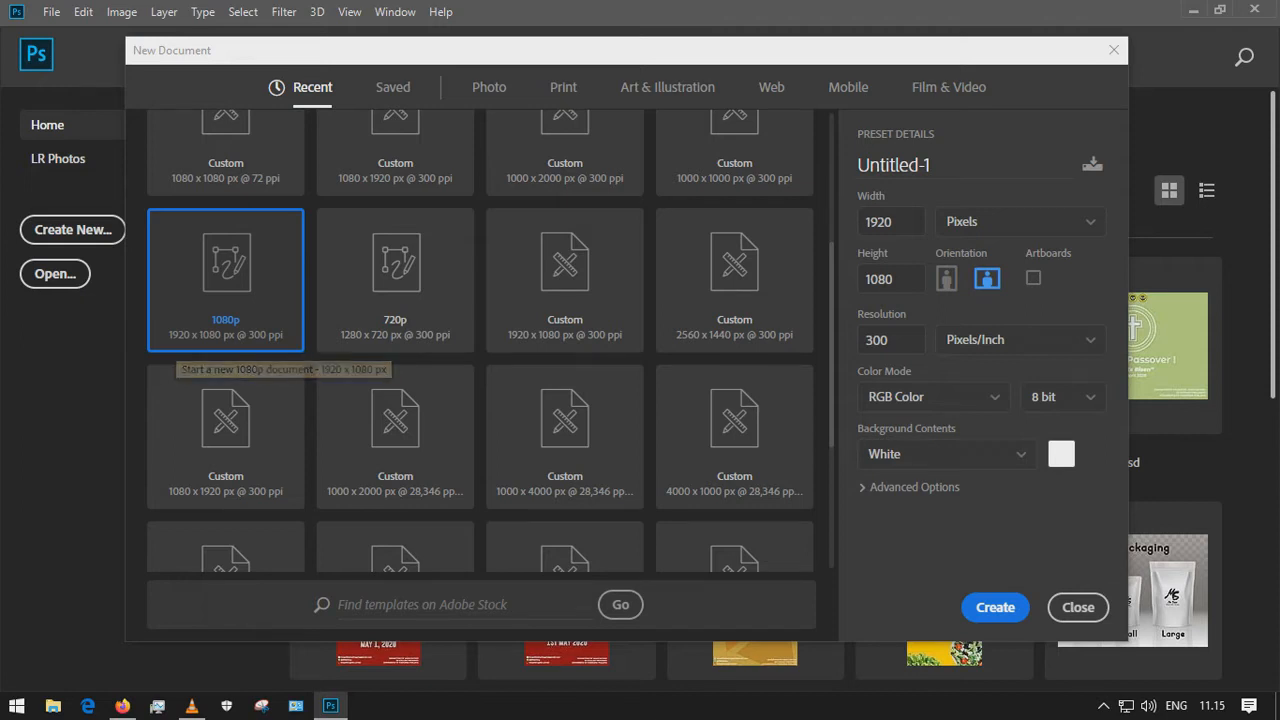
Set the new document's background contents to the custom color 000000
left_click(913, 487)
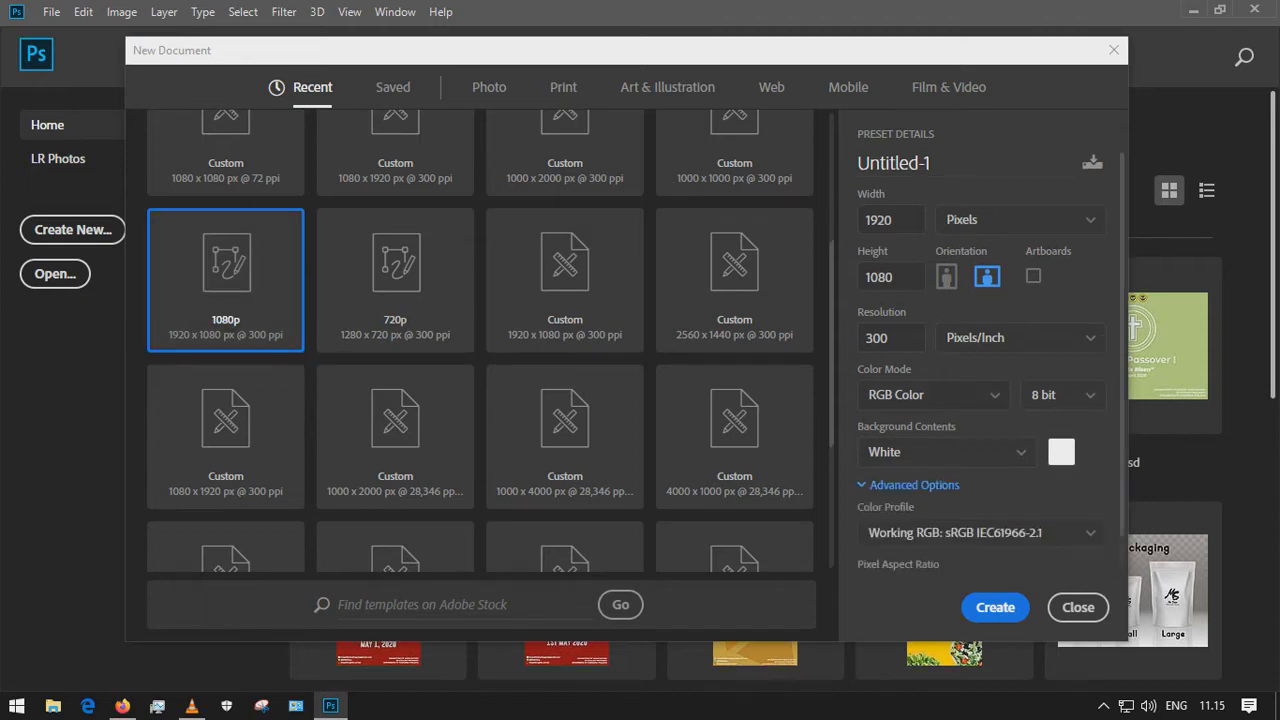
left_click(913, 451)
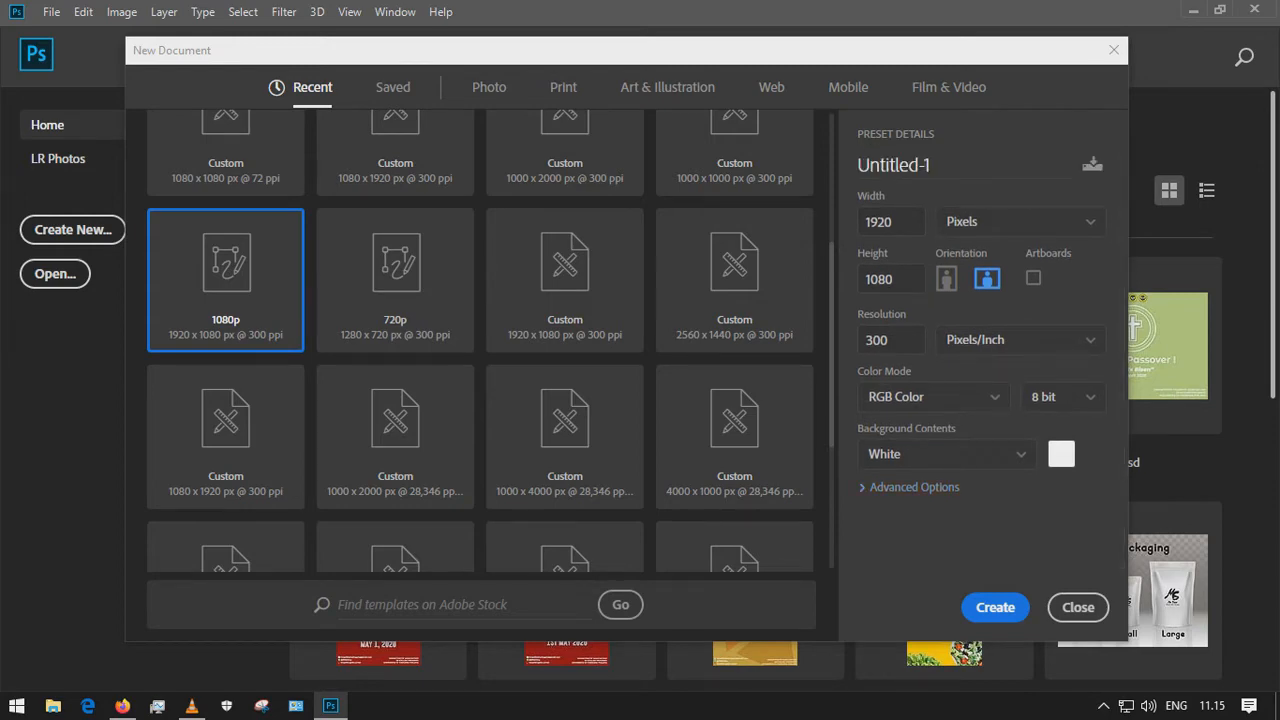
left_click(1061, 454)
type("000000")
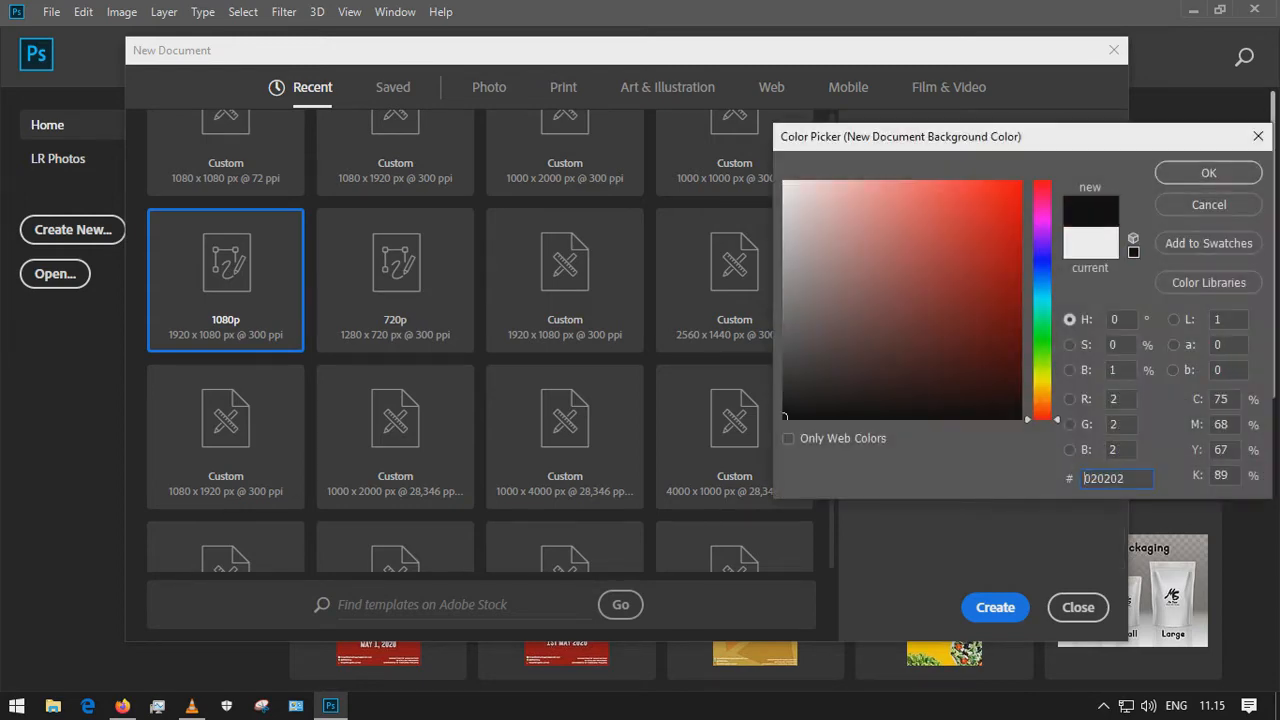
key("Return")
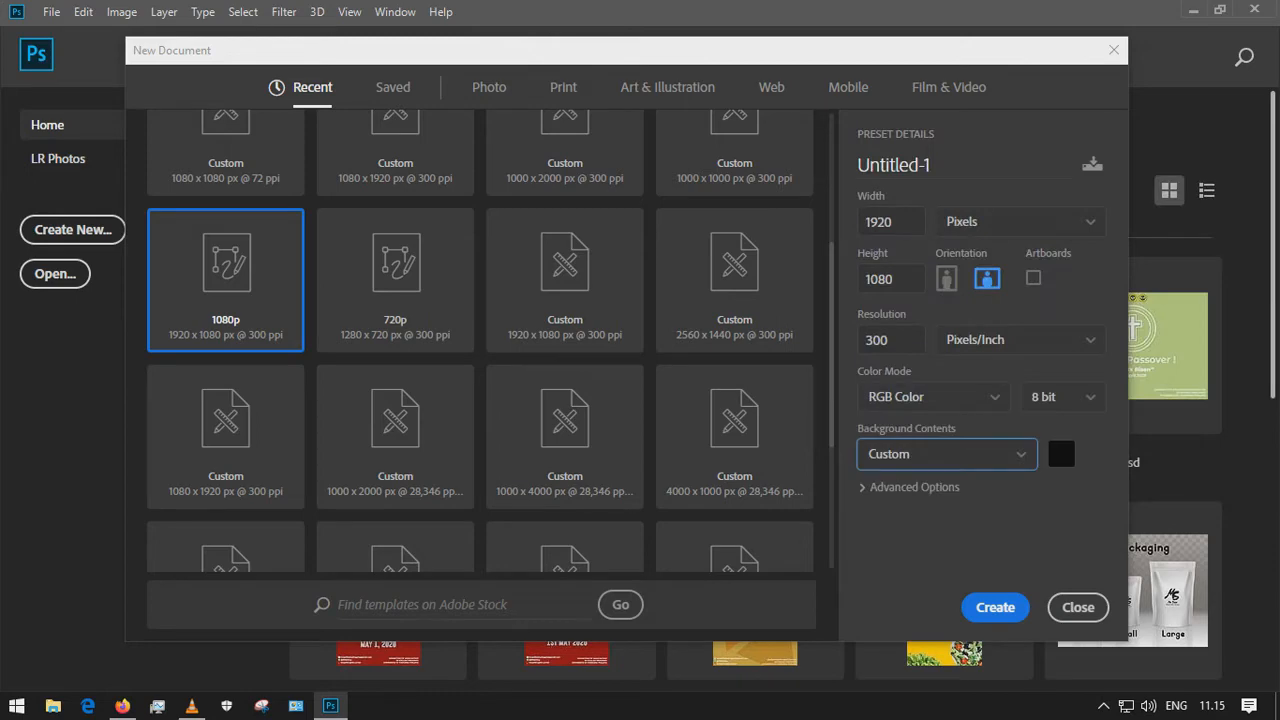
key("Escape")
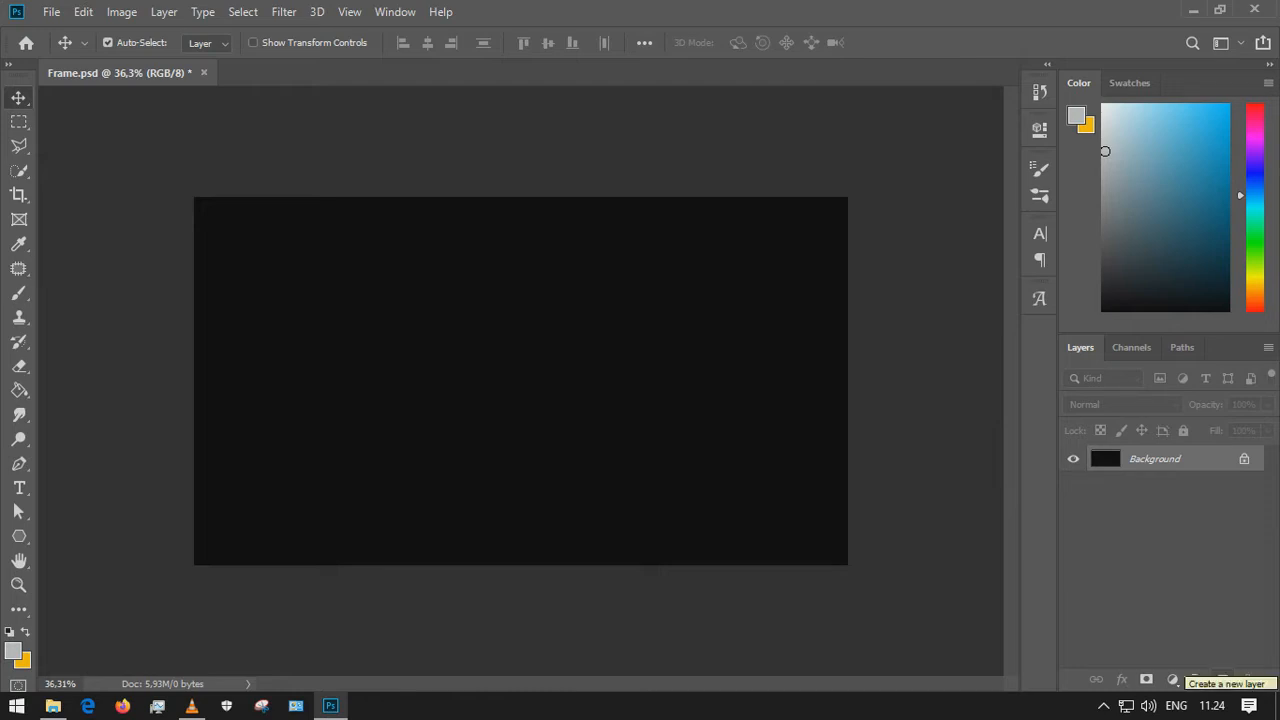
Add two new empty layers to the document
left_click(1222, 679)
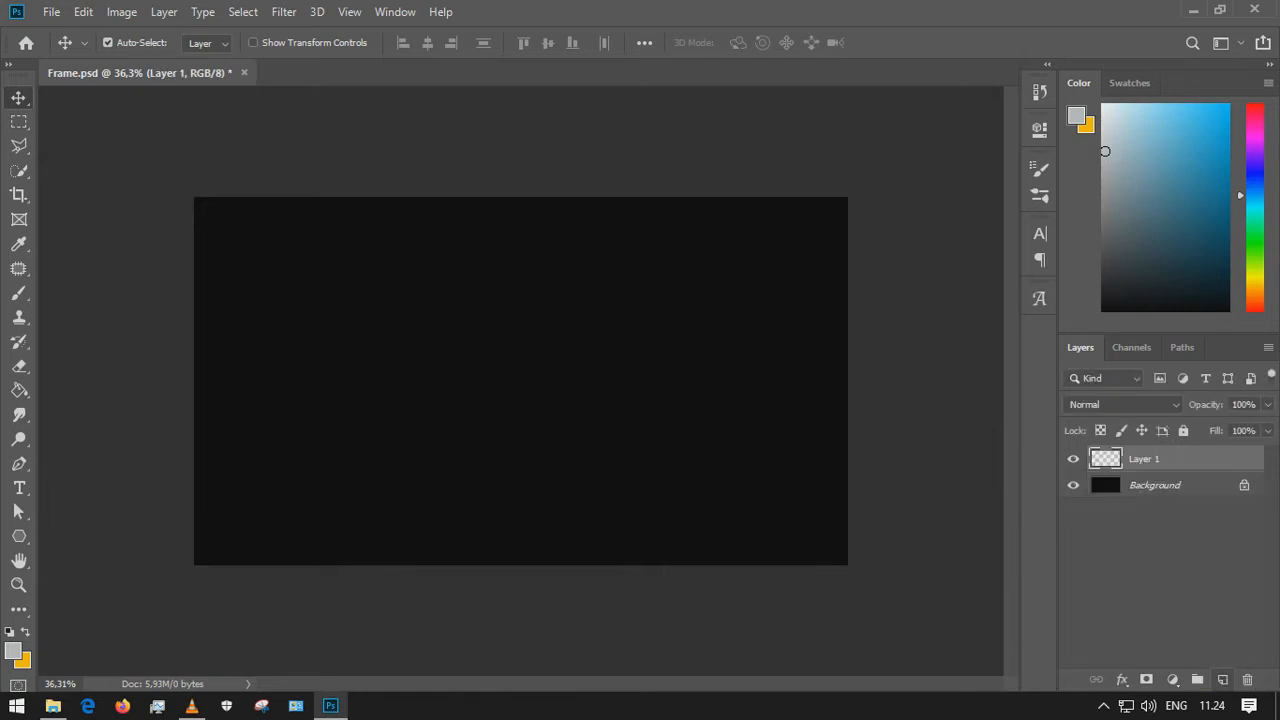
left_click(1222, 679)
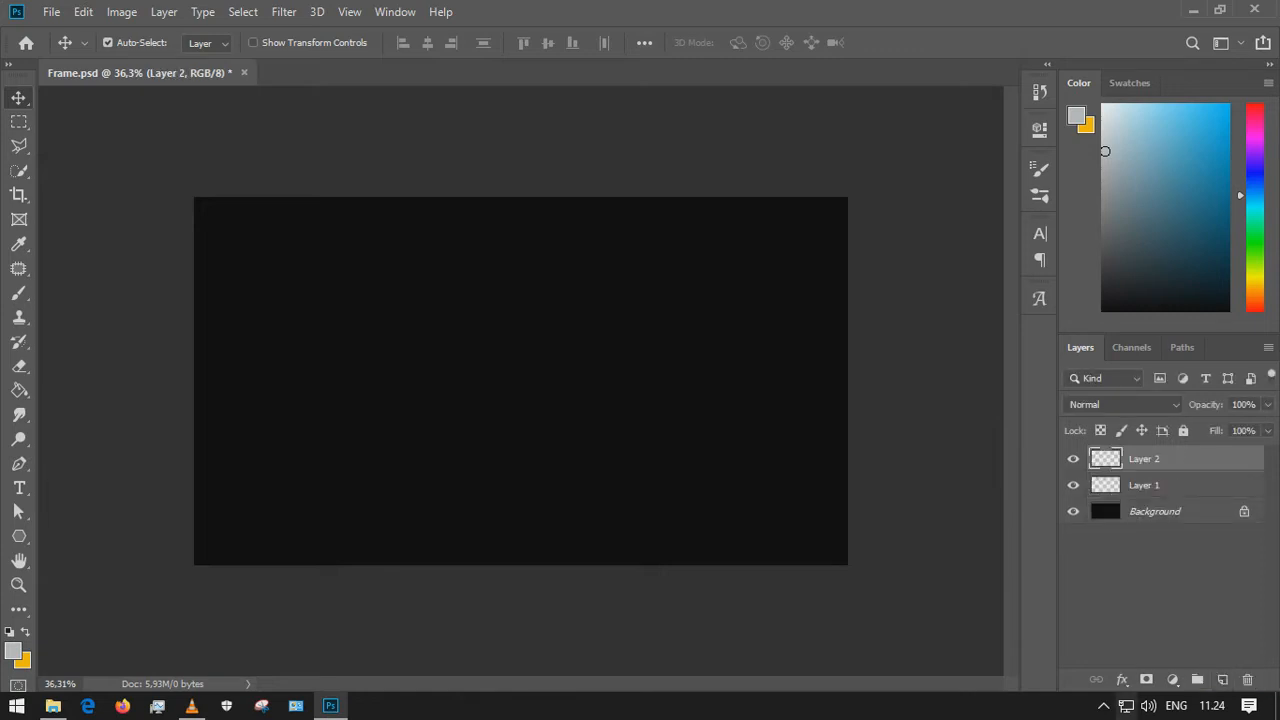
Reopen the Frame folder from the desktop and bring Photoshop back alongside it
left_click(1277, 705)
mouse_move(53, 705)
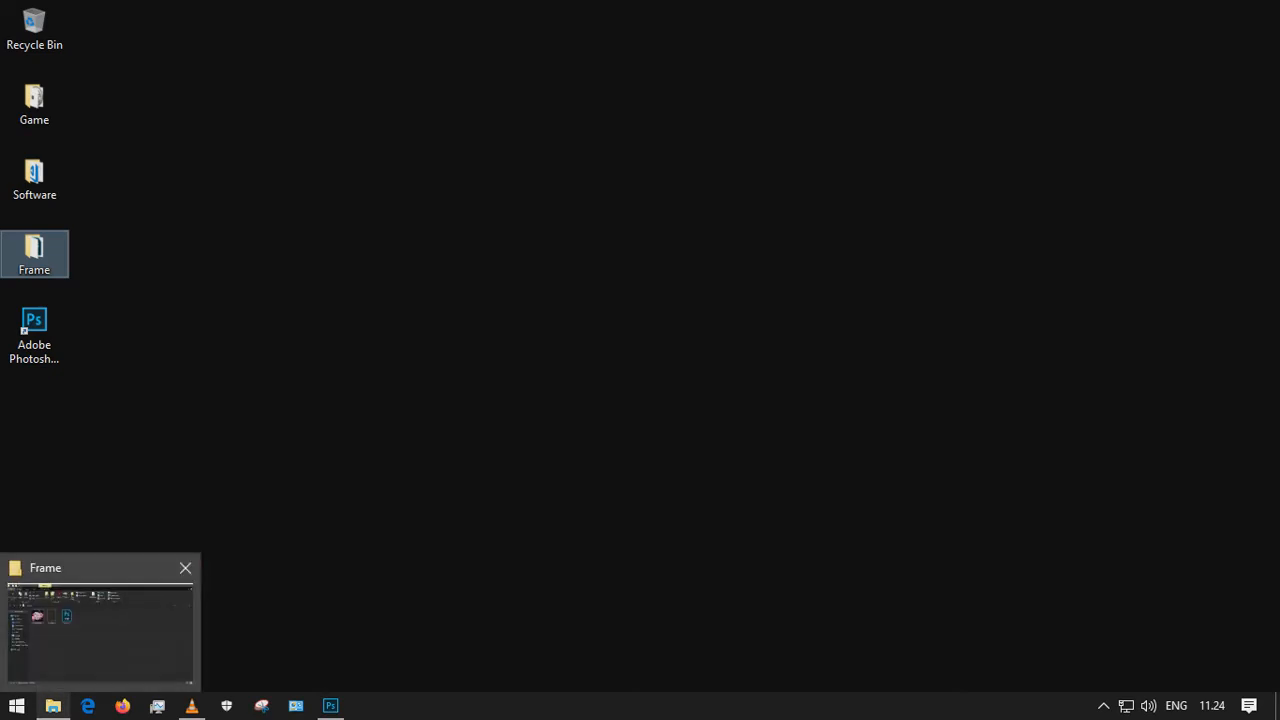
left_click(185, 567)
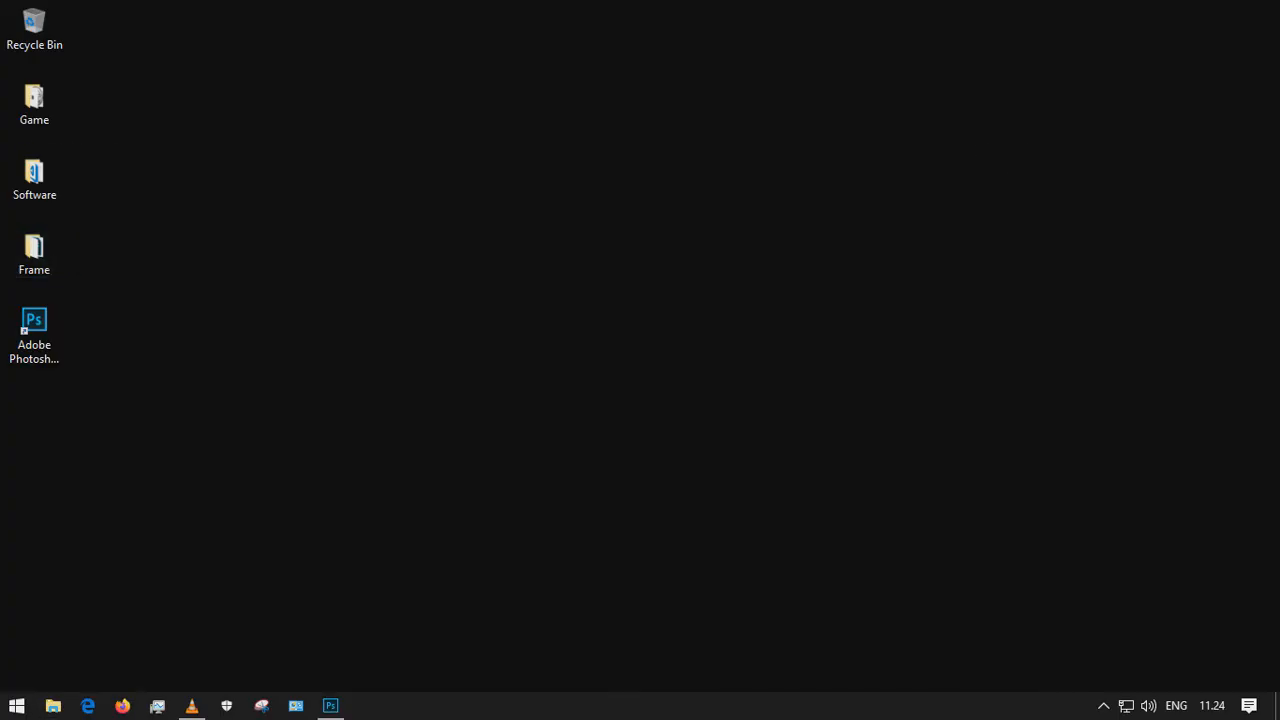
double_click(34, 253)
left_click(331, 706)
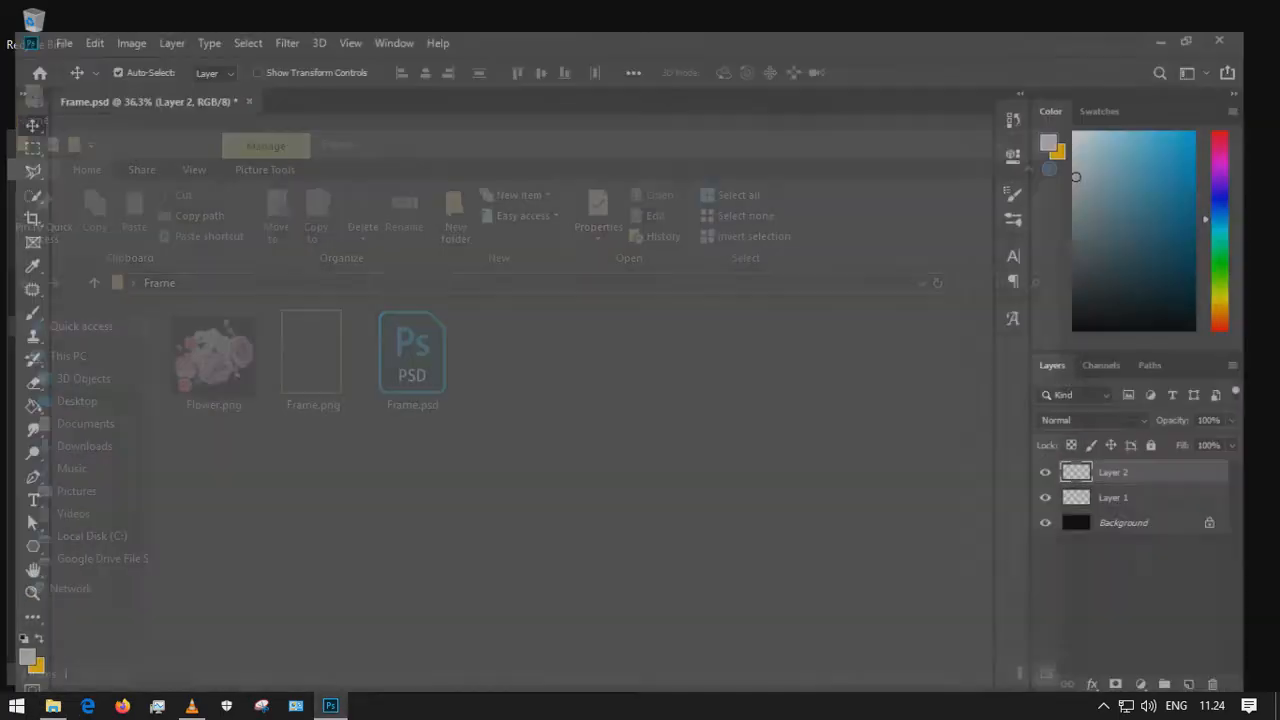
Select Layer 1 and place Flower.png from the Frame folder onto the canvas, committing the placement
left_click(1144, 485)
left_click(53, 705)
left_click_drag(213, 355, 628, 412)
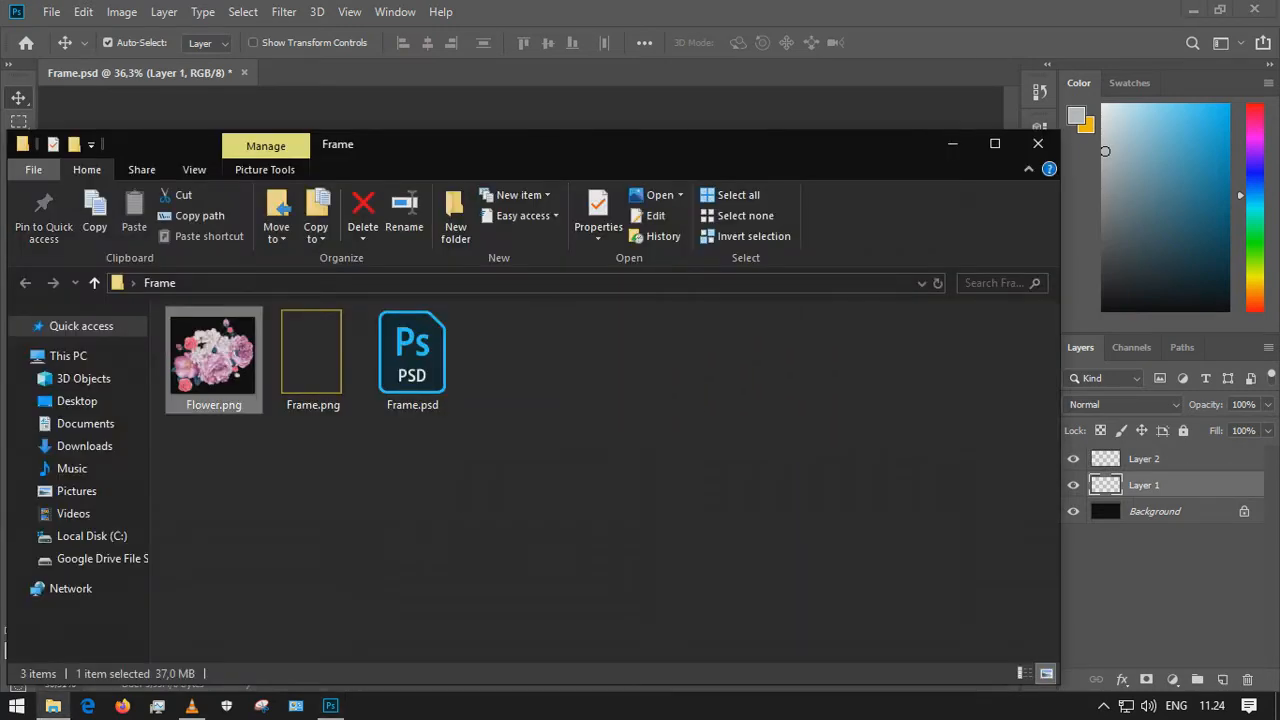
left_click_drag(600, 144, 1243, 144)
left_click(400, 400)
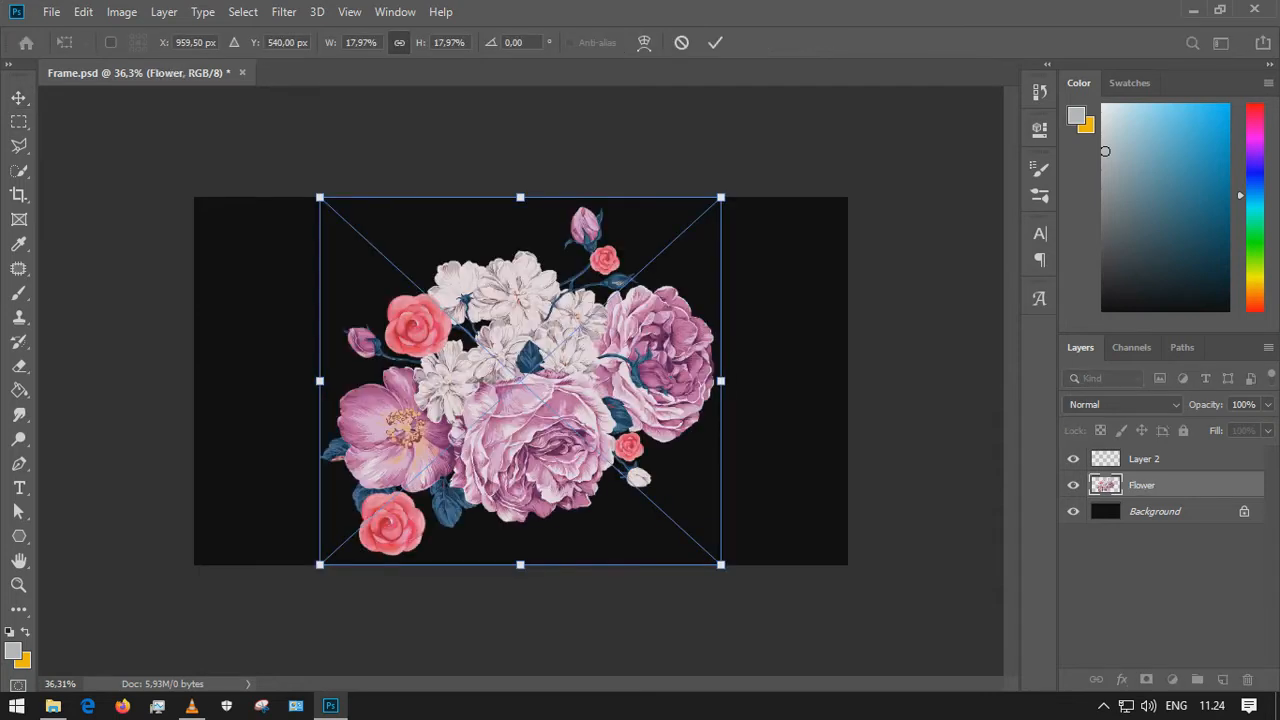
key("Return")
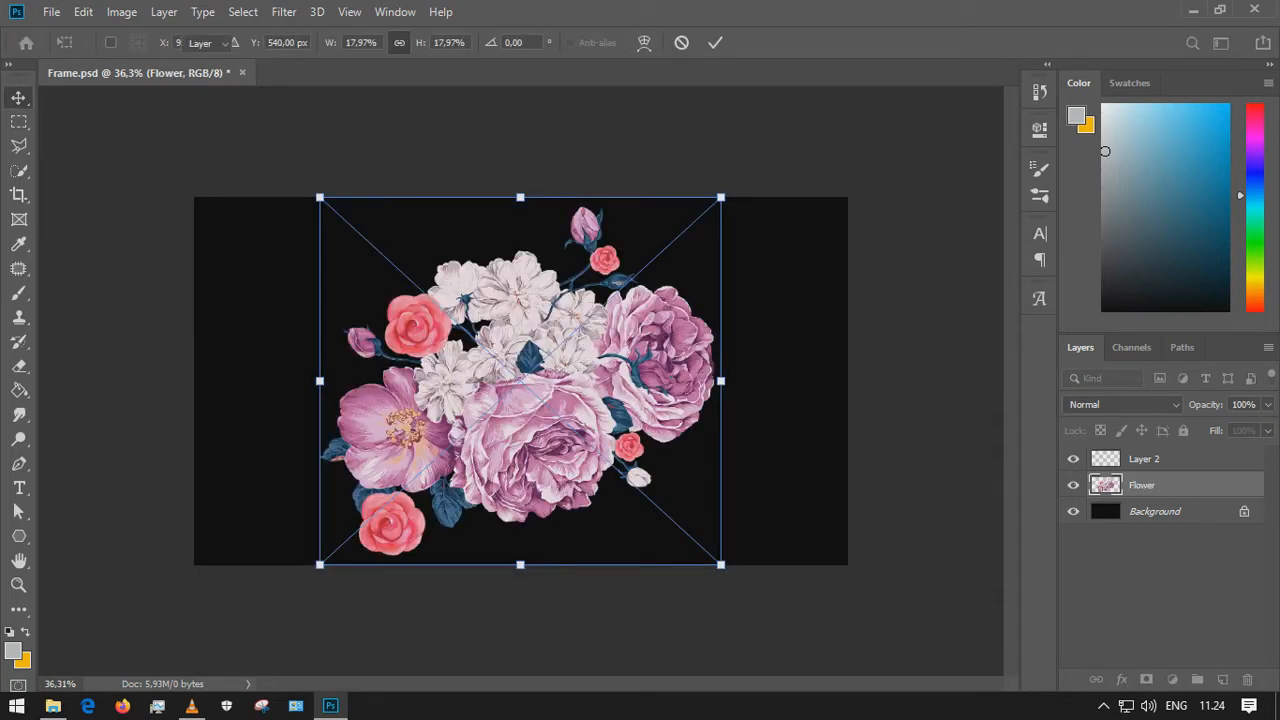
Select Layer 2 and place Frame.png from the Frame folder onto the canvas, committing the placement
left_click(1145, 459)
left_click(53, 706)
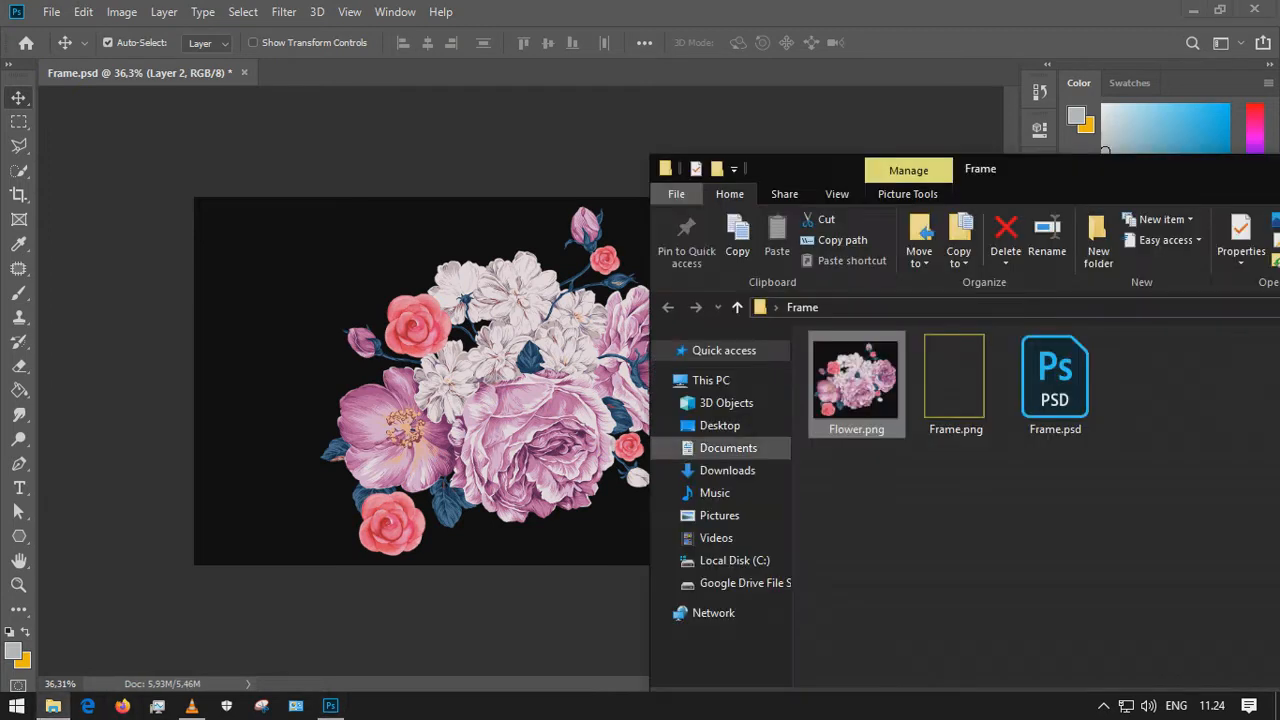
left_click_drag(955, 385, 530, 392)
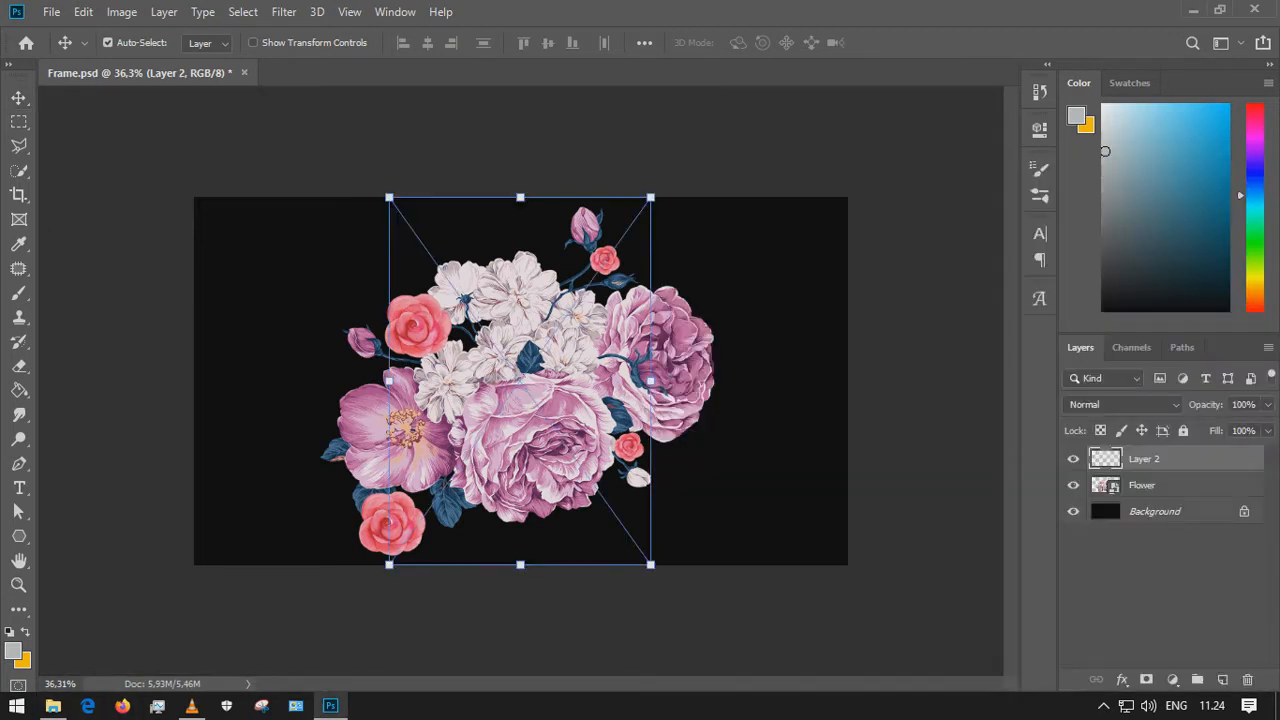
key("Return")
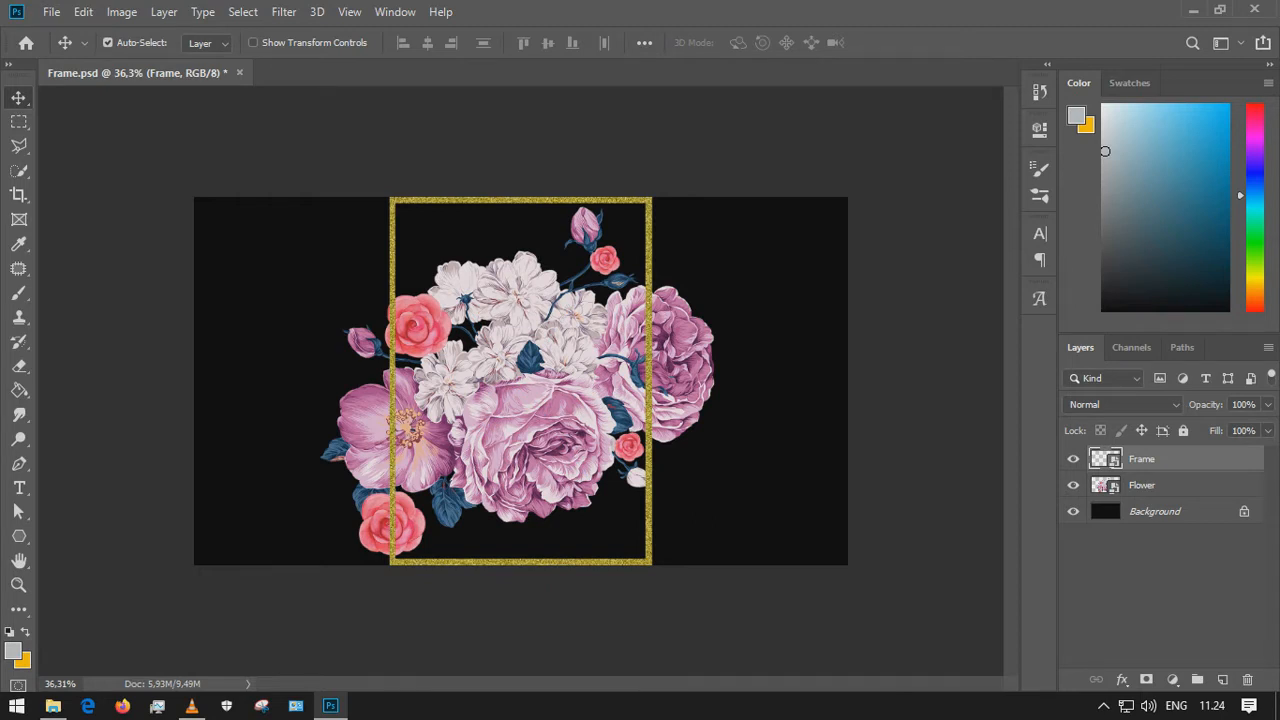
Move the Flower layer above the Frame layer in the layer stack
left_click(1142, 485)
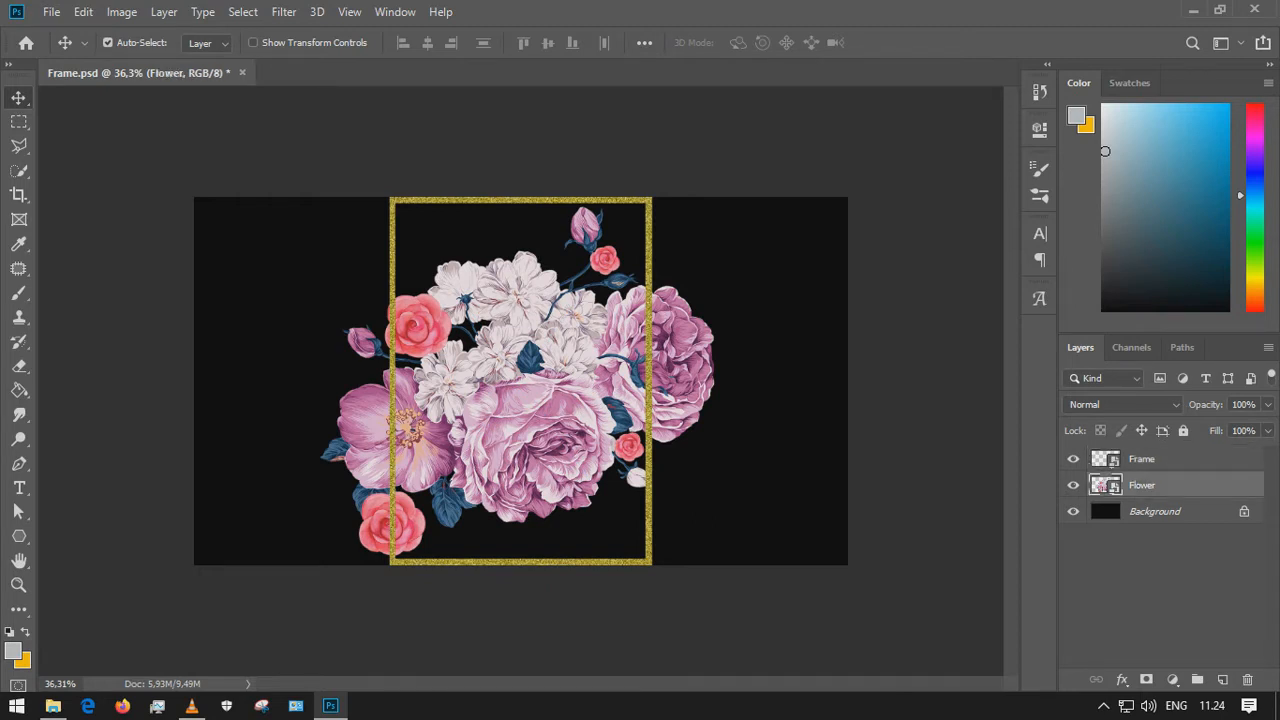
left_click_drag(1105, 486, 1106, 457)
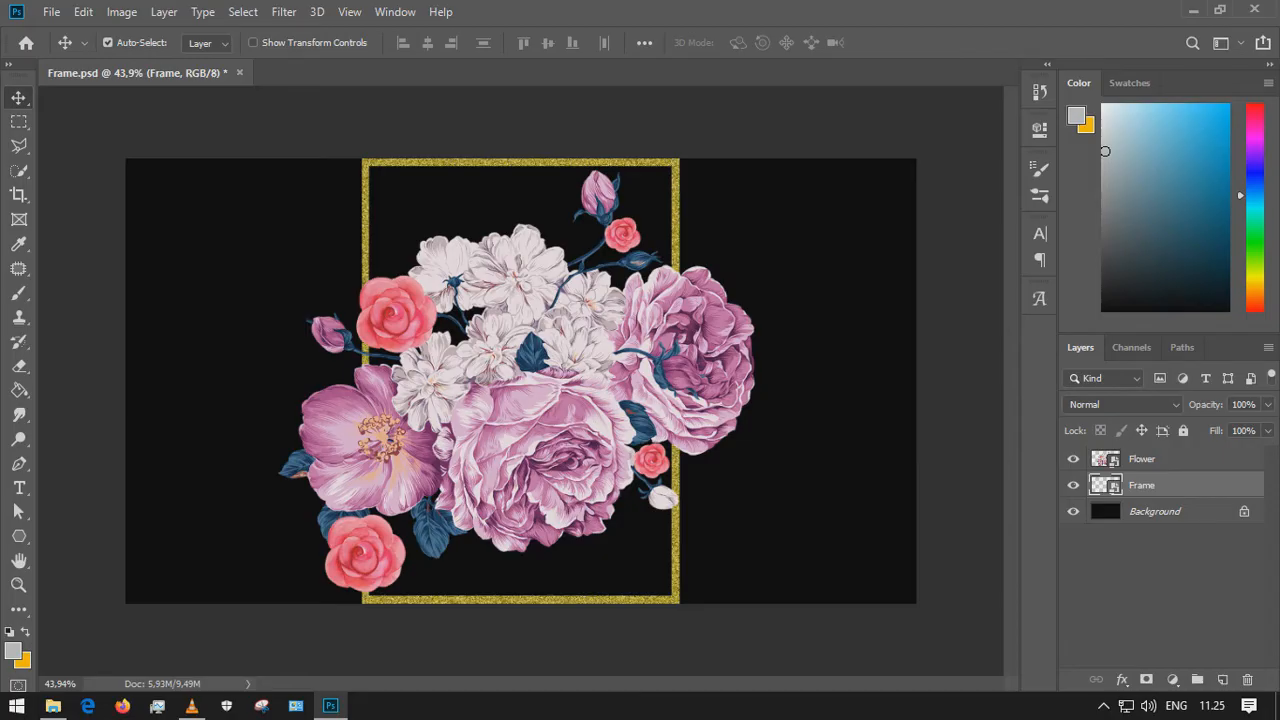
Scale the frame image down to about 40.6% and move it to sit around the bouquet's centre
key("ctrl+t")
left_click_drag(679, 158, 612, 252)
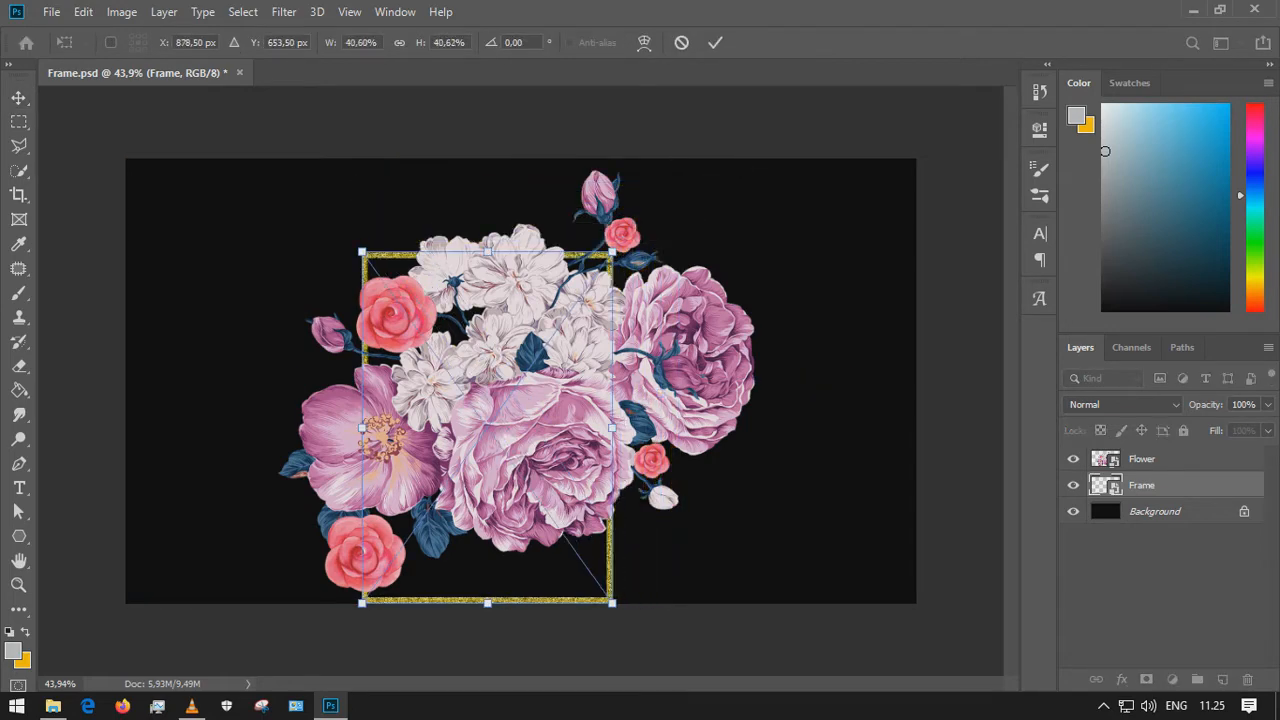
key("Return")
left_click_drag(450, 555, 492, 512)
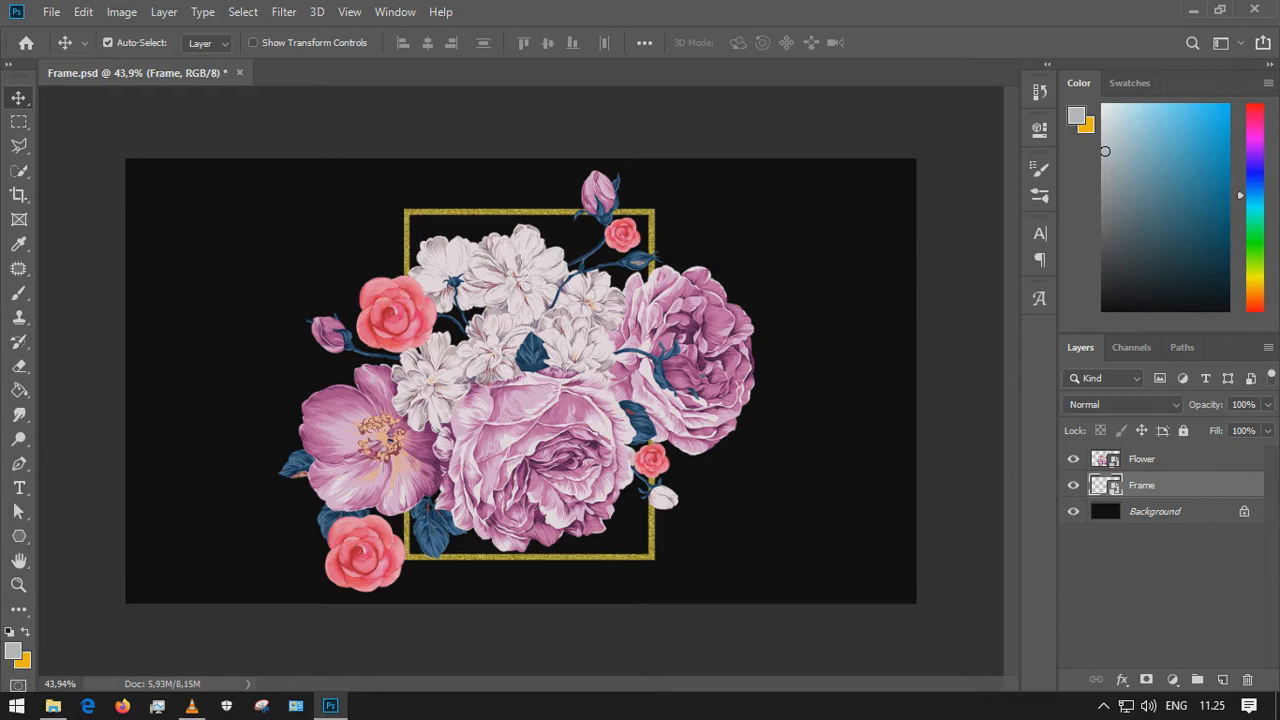
Nudge the flower image slightly right and rasterize the Flower layer
left_click(1142, 459)
left_click_drag(488, 394, 494, 394)
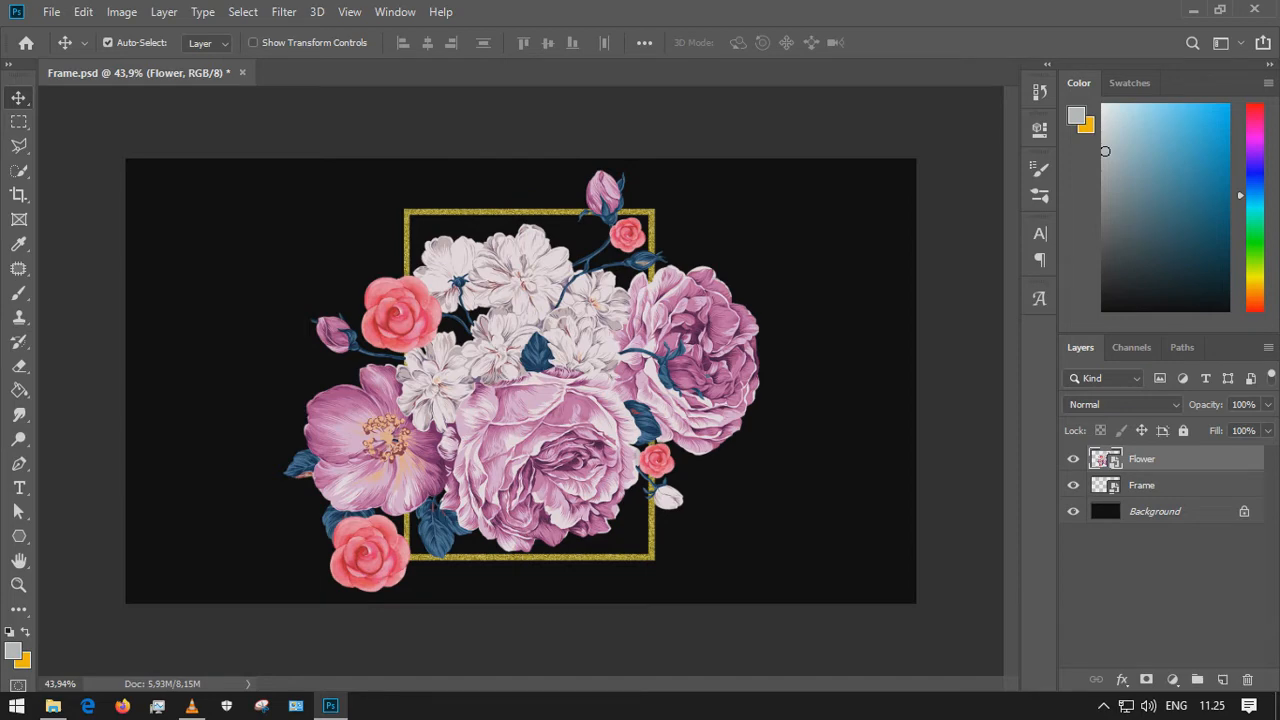
left_click(1142, 485)
left_click(1142, 459)
right_click(1210, 459)
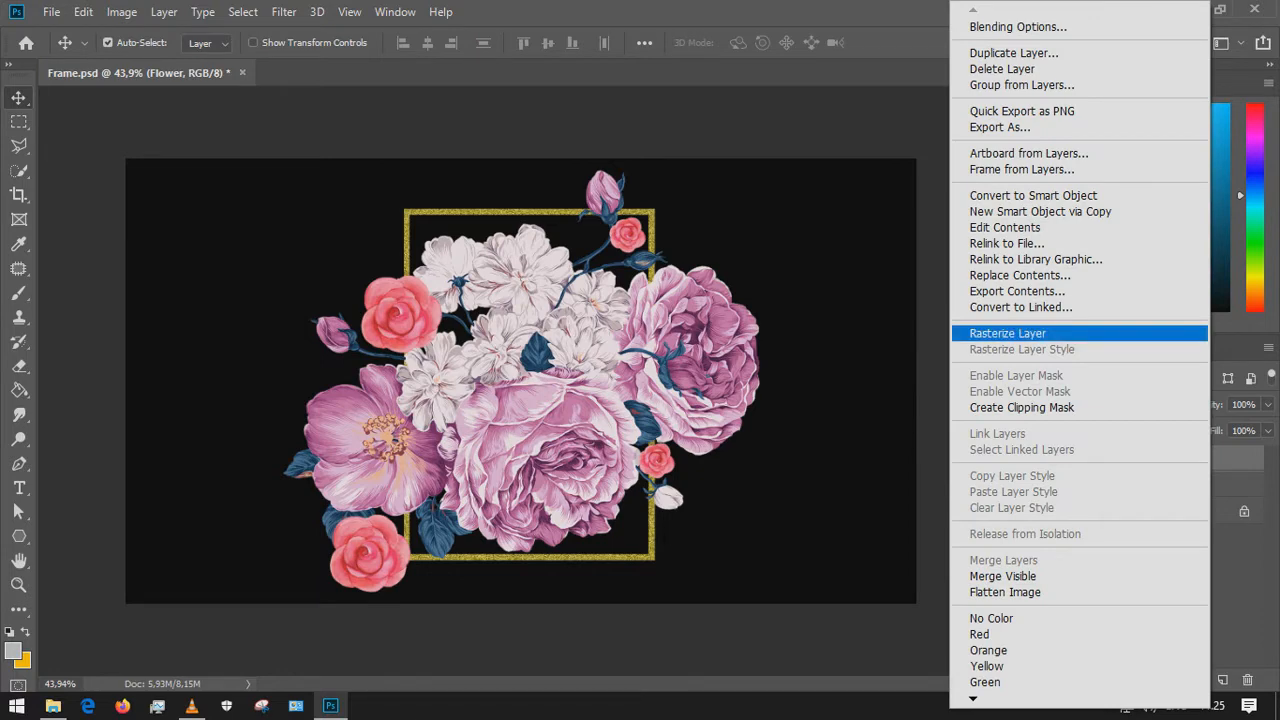
left_click(1007, 333)
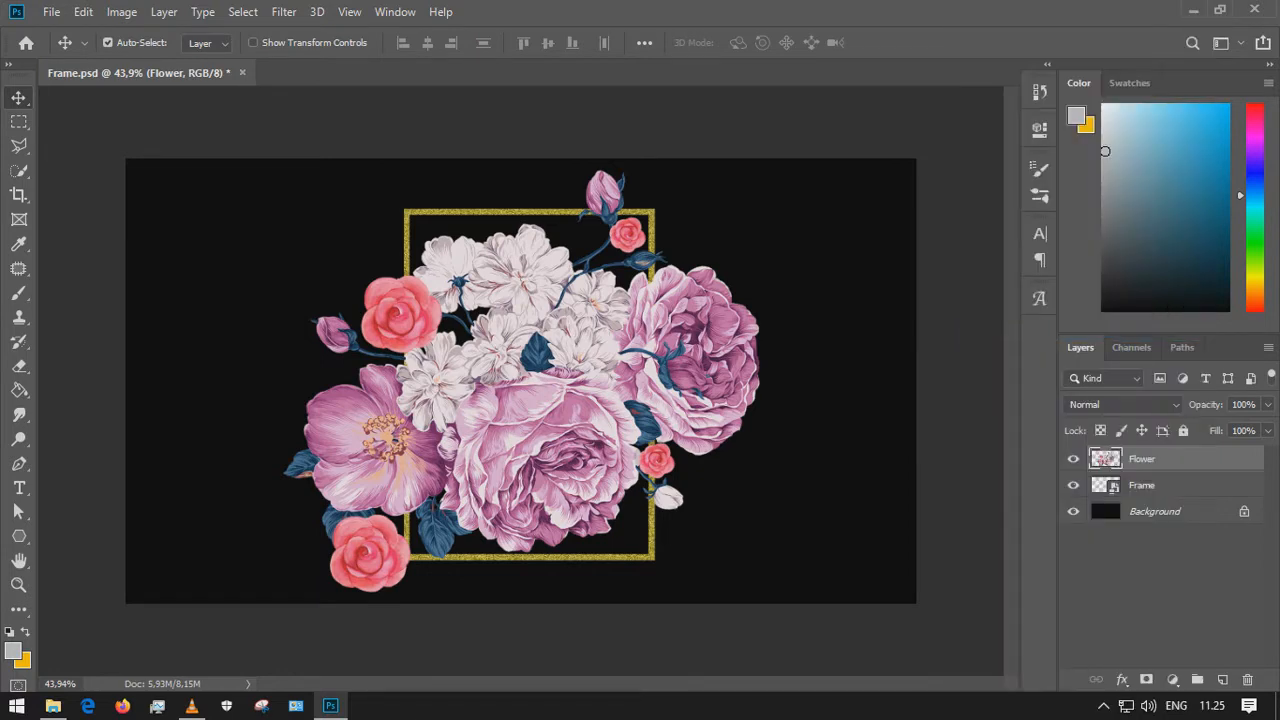
Rasterize the Frame layer
left_click(1200, 485)
right_click(1200, 485)
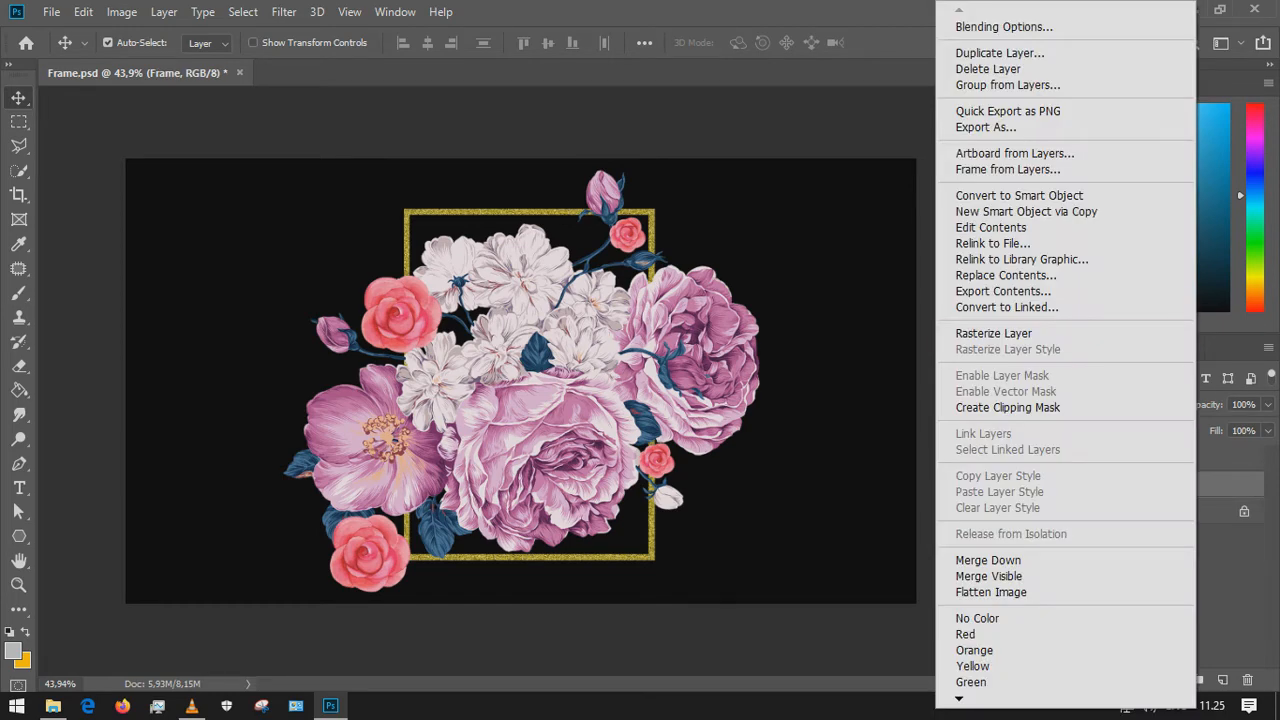
left_click(995, 333)
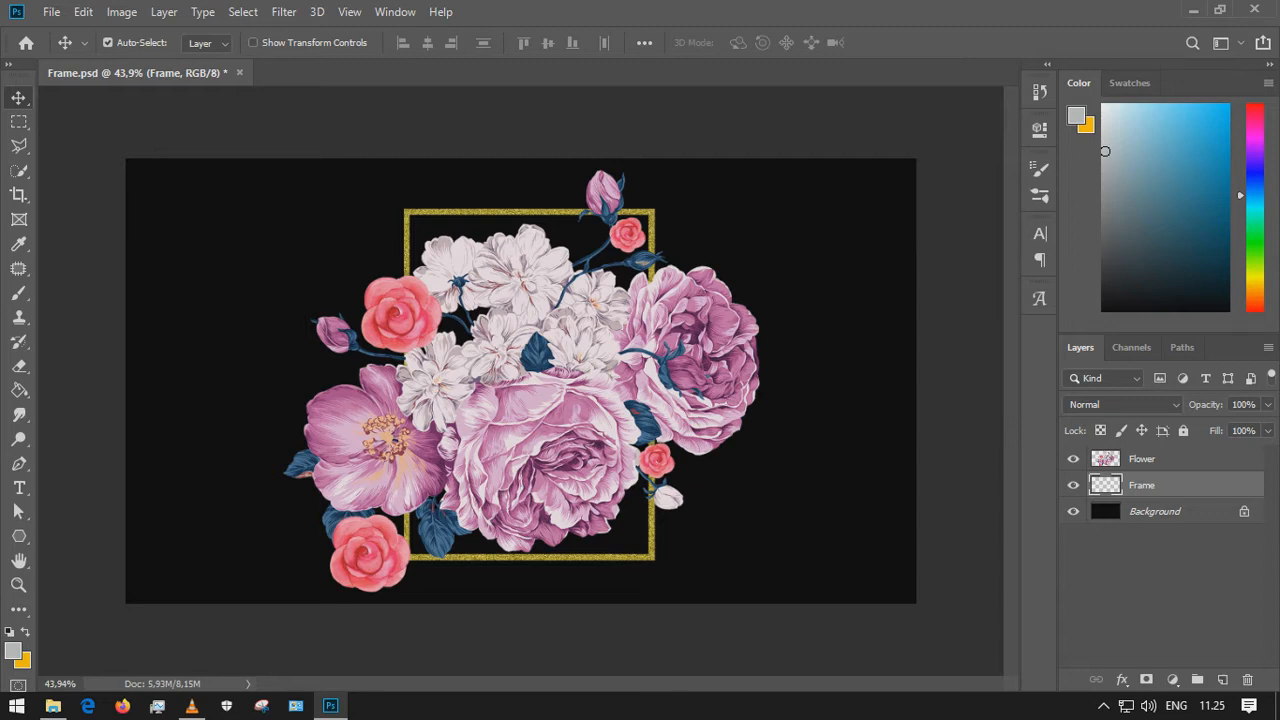
Set the Flower layer's opacity to 60%
left_click(1190, 459)
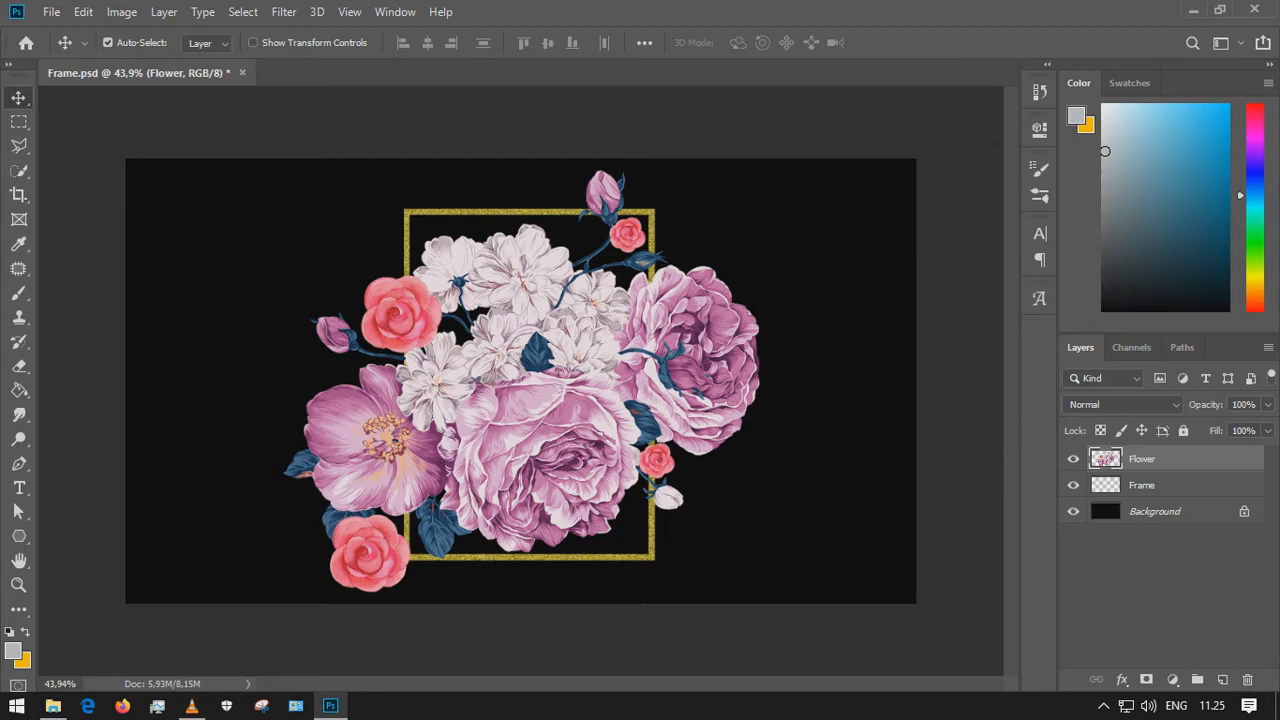
left_click(1234, 404)
type("60")
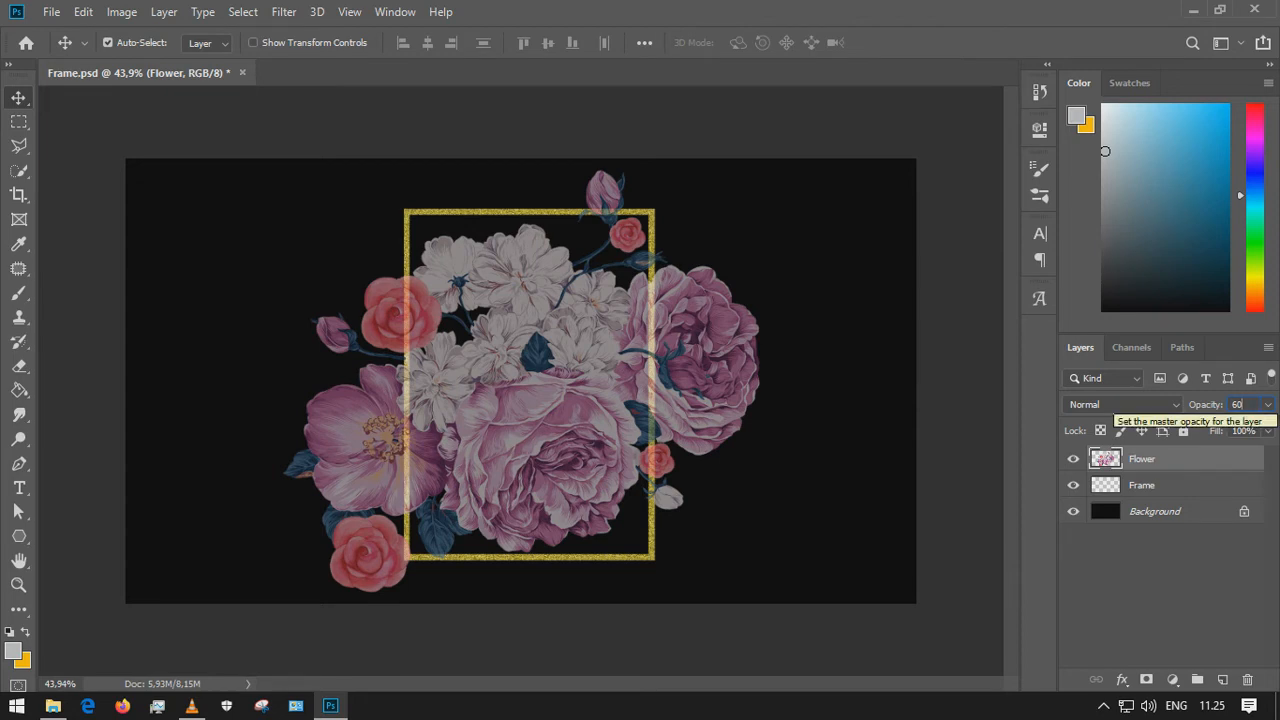
key("Return")
left_click(1165, 590)
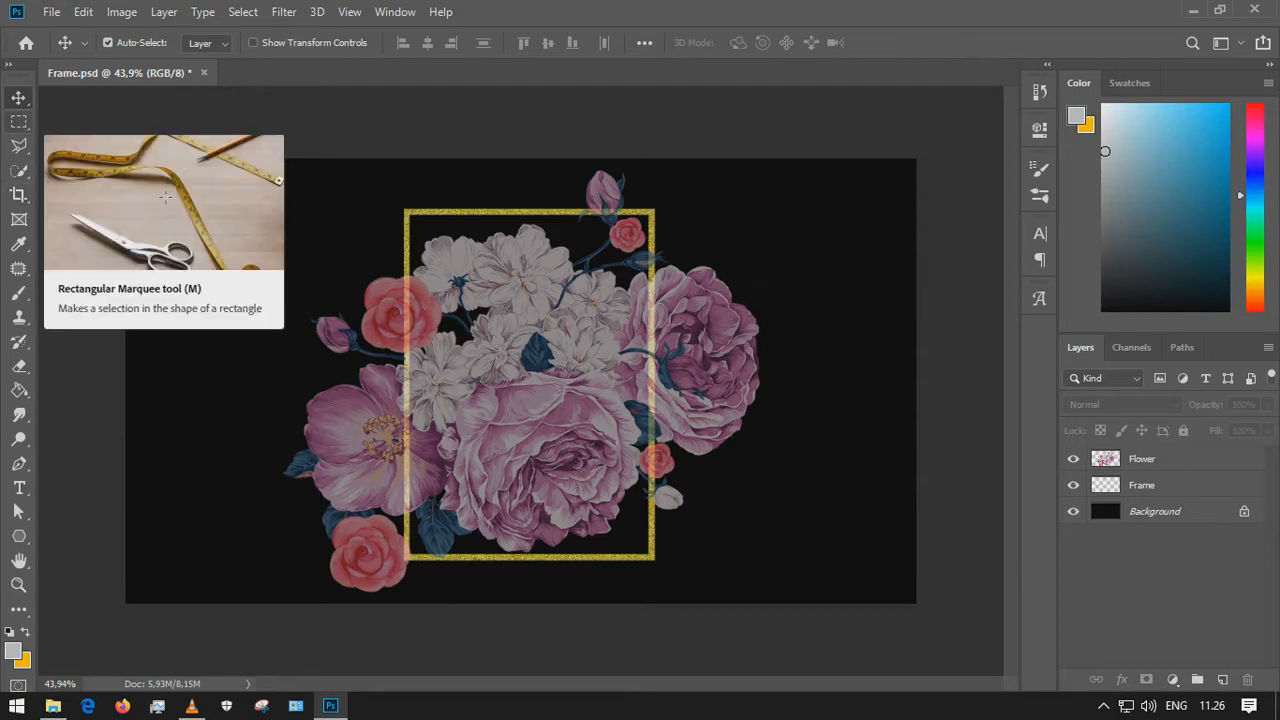
left_click(18, 121)
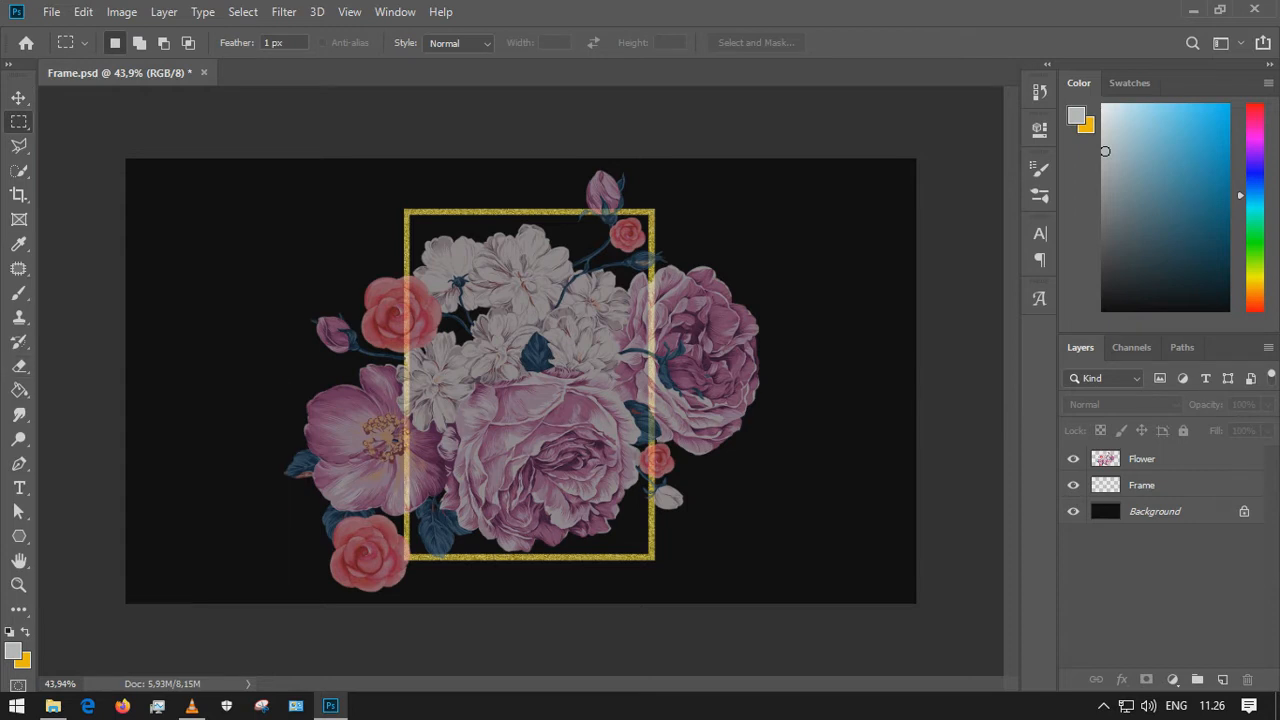
scroll(441, 165, "up", 17)
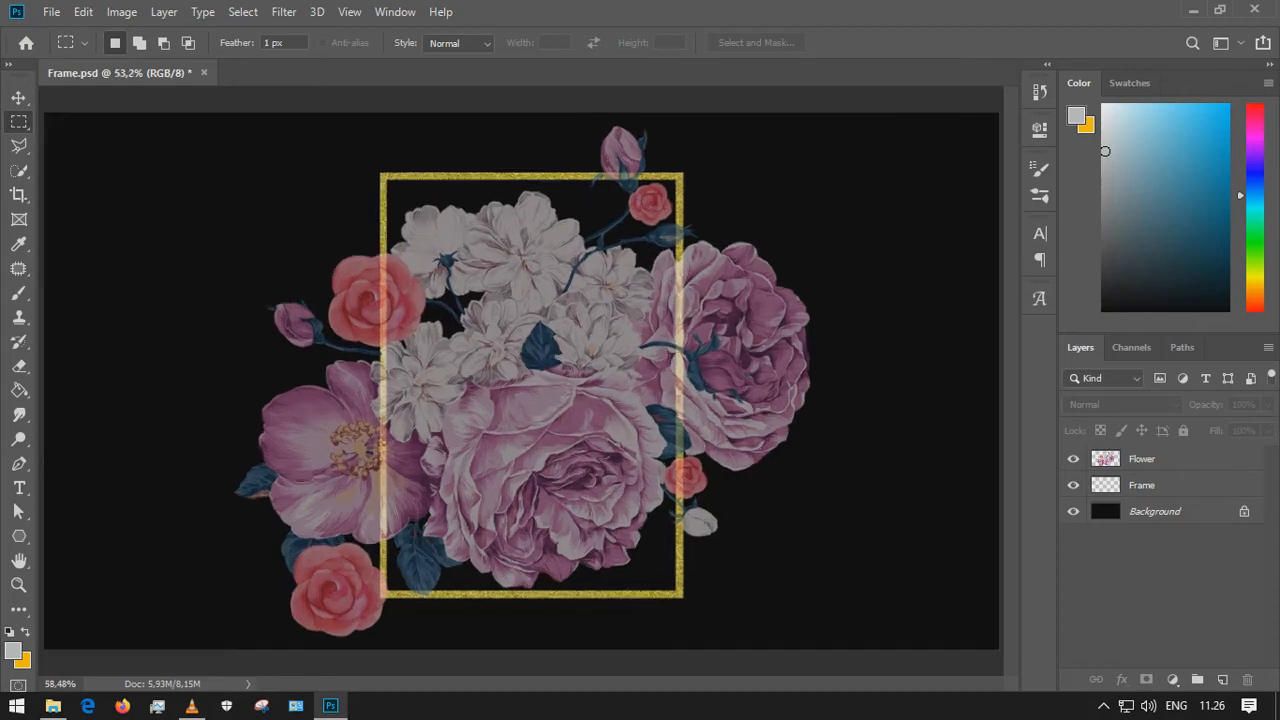
scroll(294, 193, "up", 5)
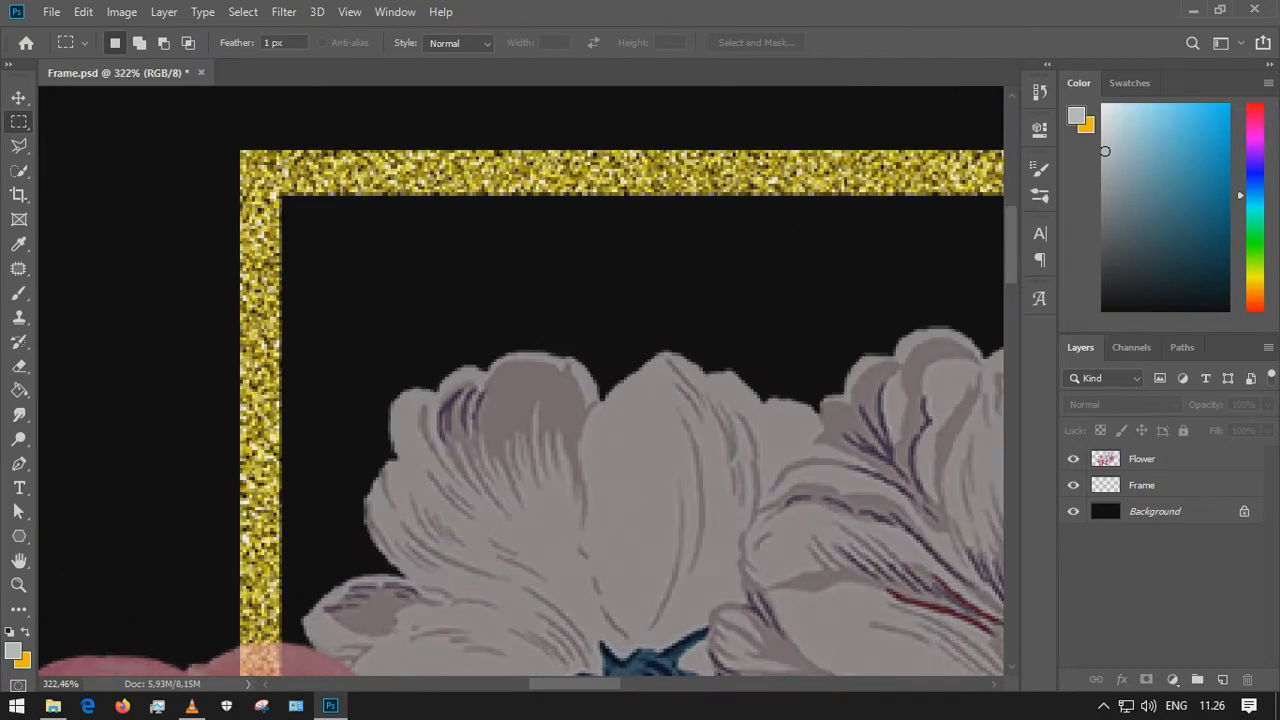
left_click_drag(277, 197, 551, 278)
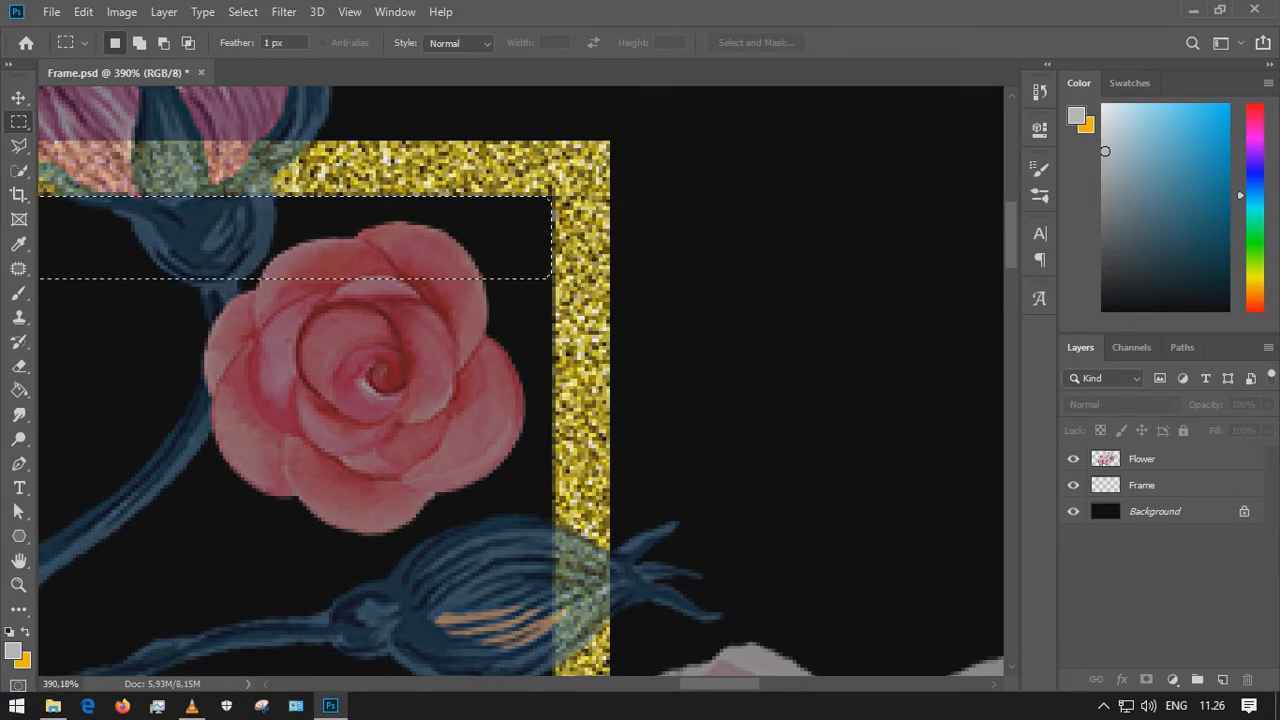
scroll(551, 278, "left", 5)
scroll(735, 326, "down", 5)
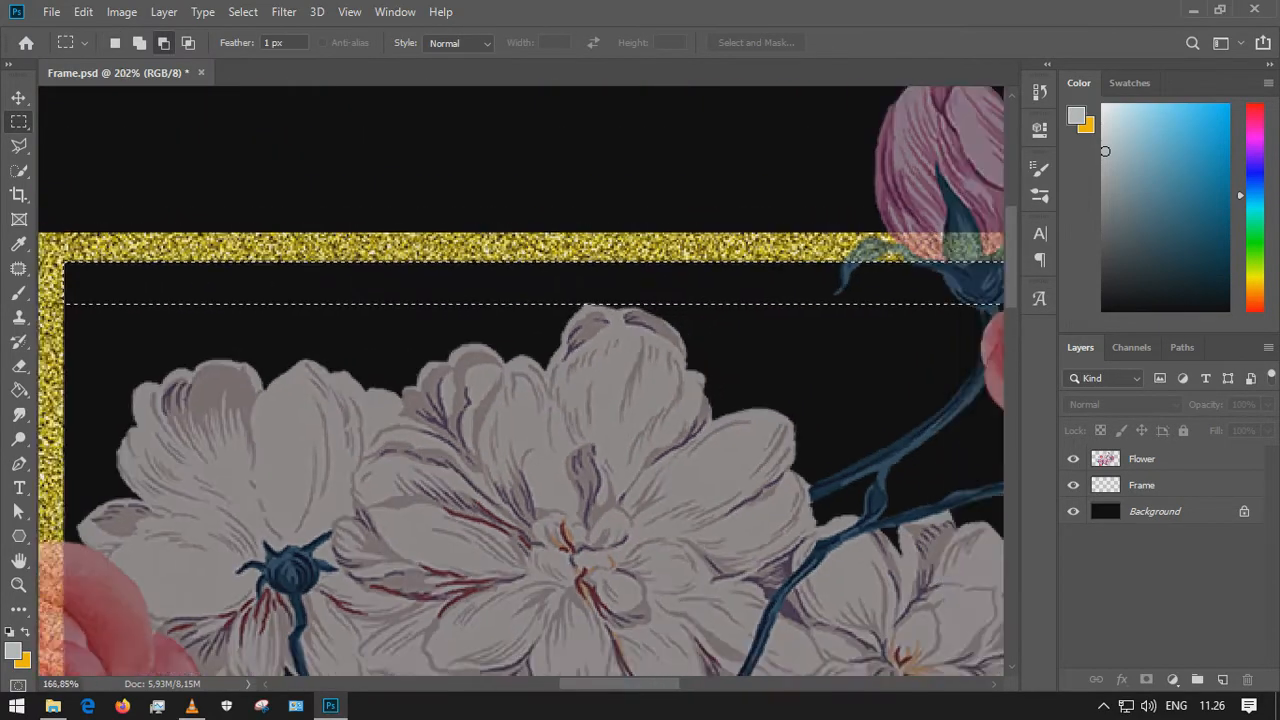
scroll(230, 310, "down", 1)
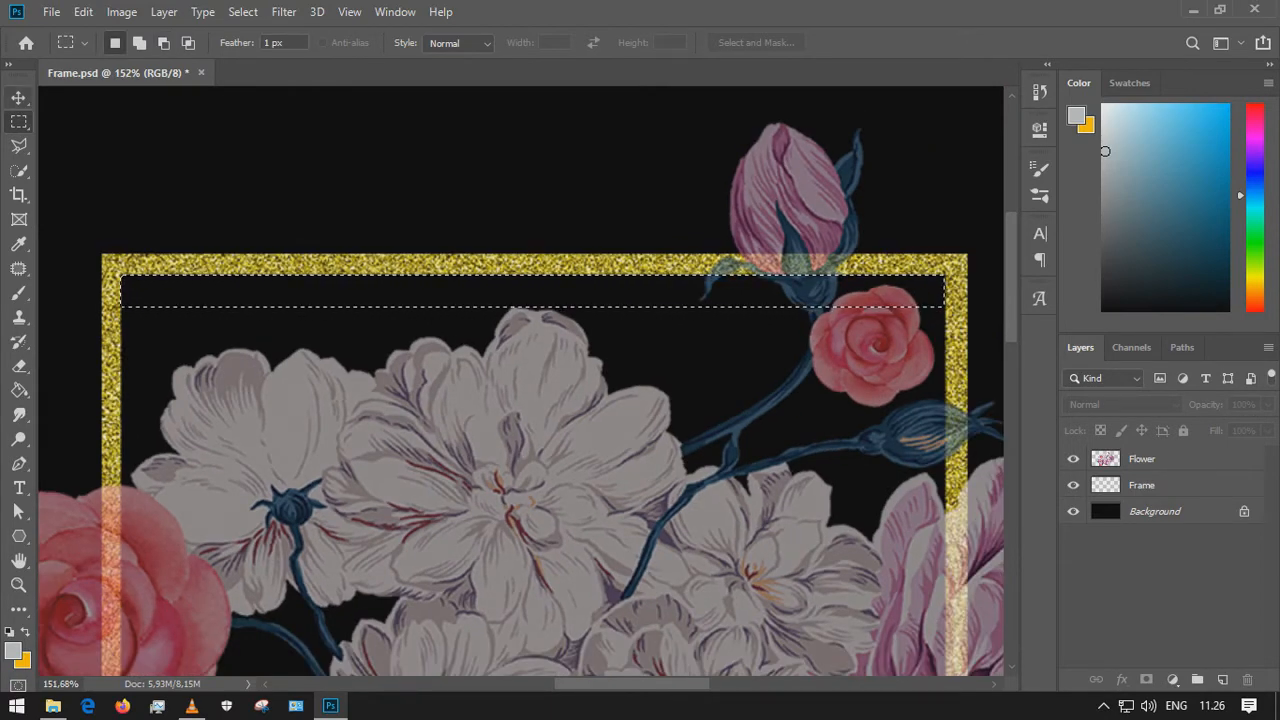
left_click(1142, 459)
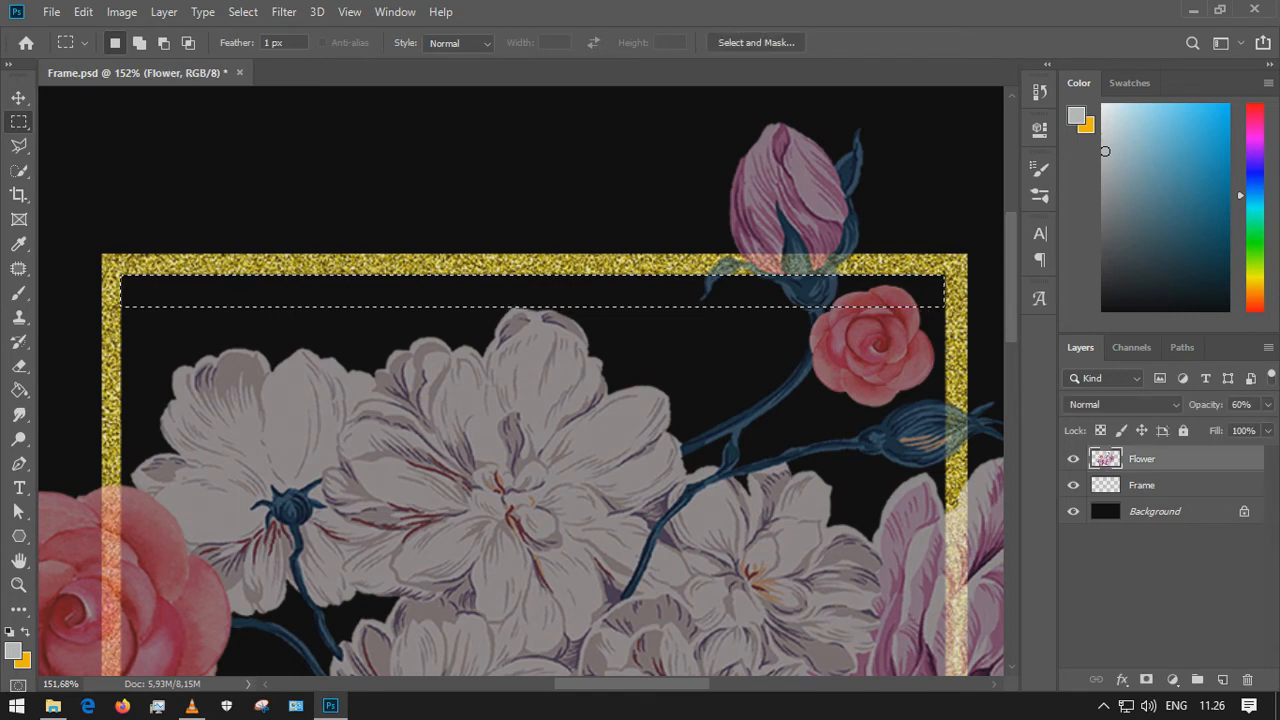
key("v")
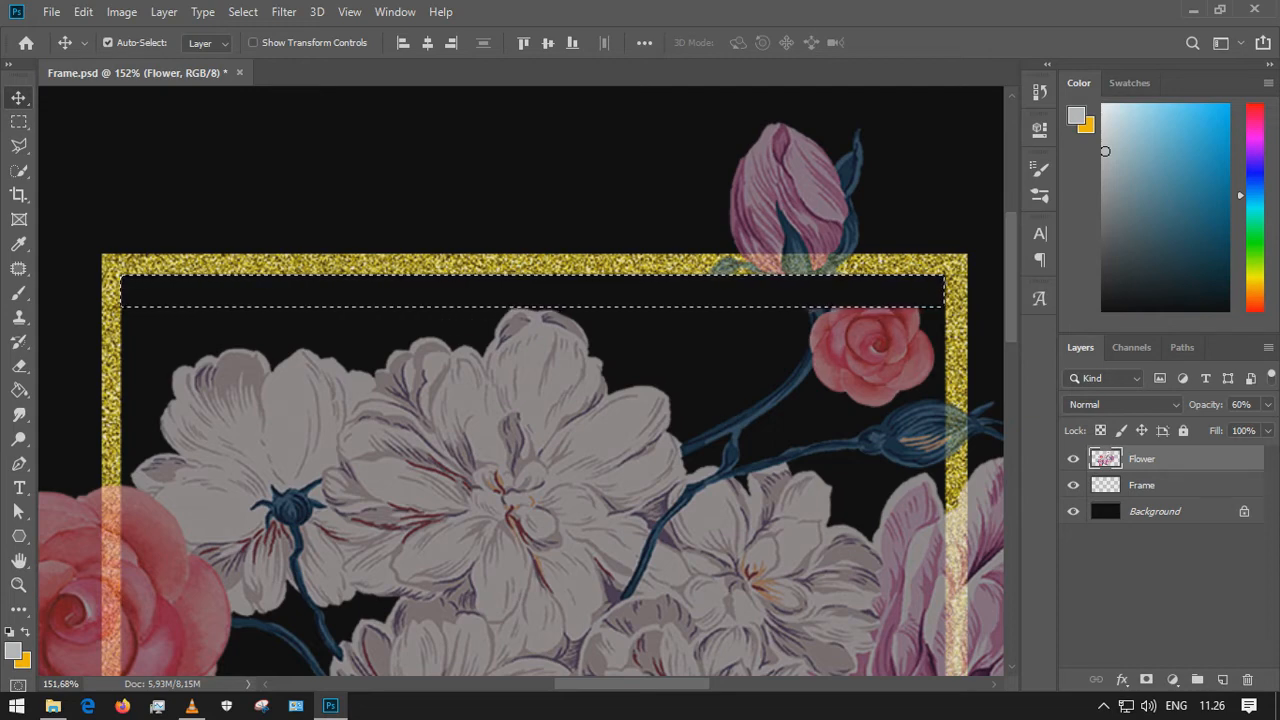
scroll(528, 380, "down", 5)
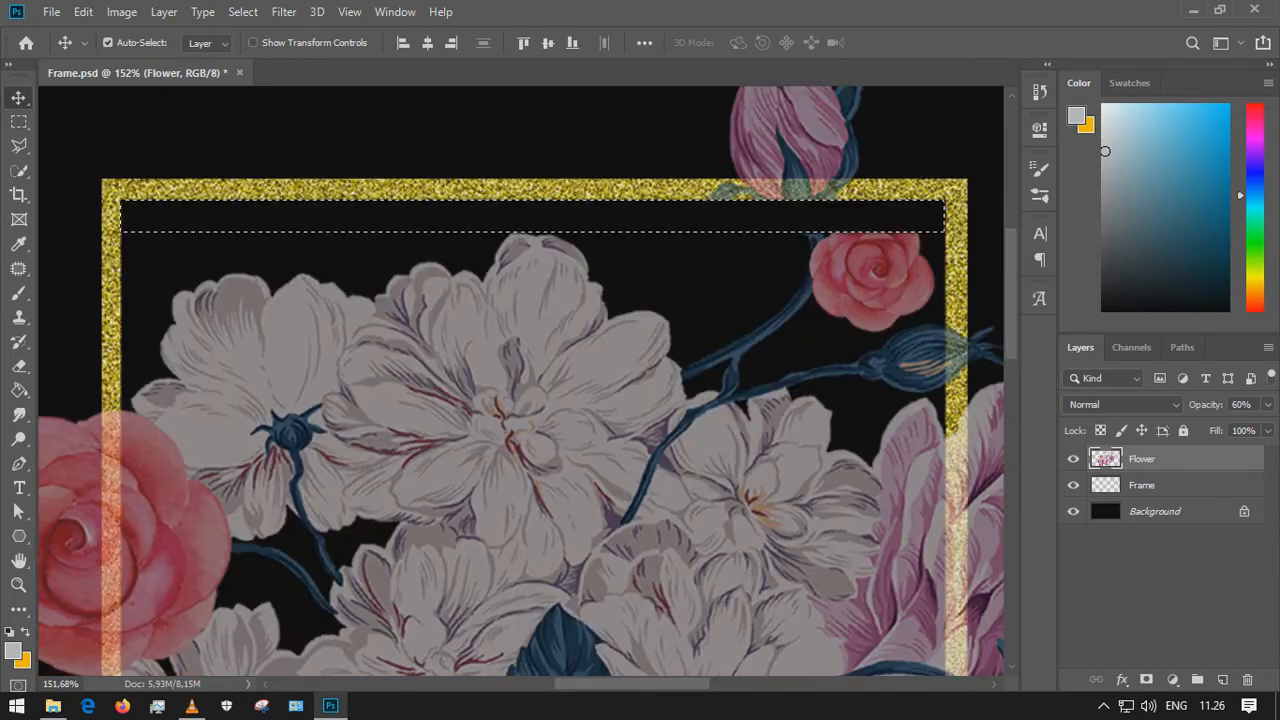
scroll(528, 380, "up", 1)
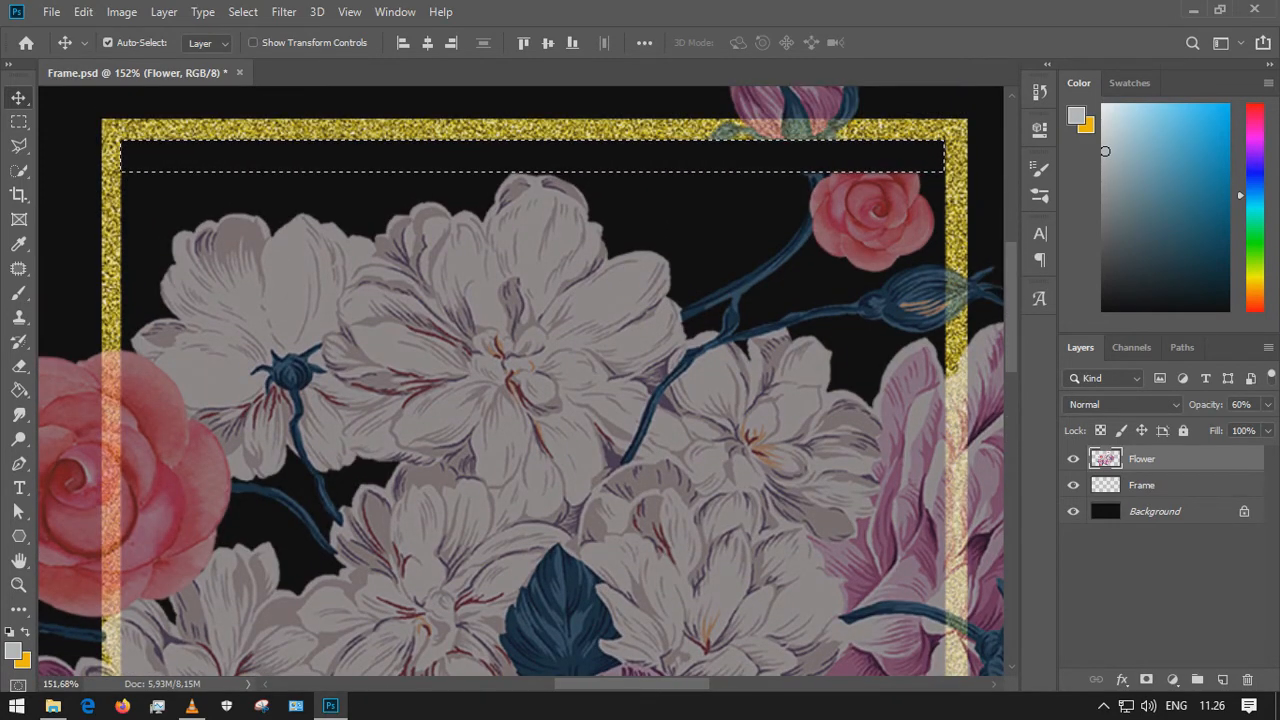
left_click_drag(668, 149, 672, 164)
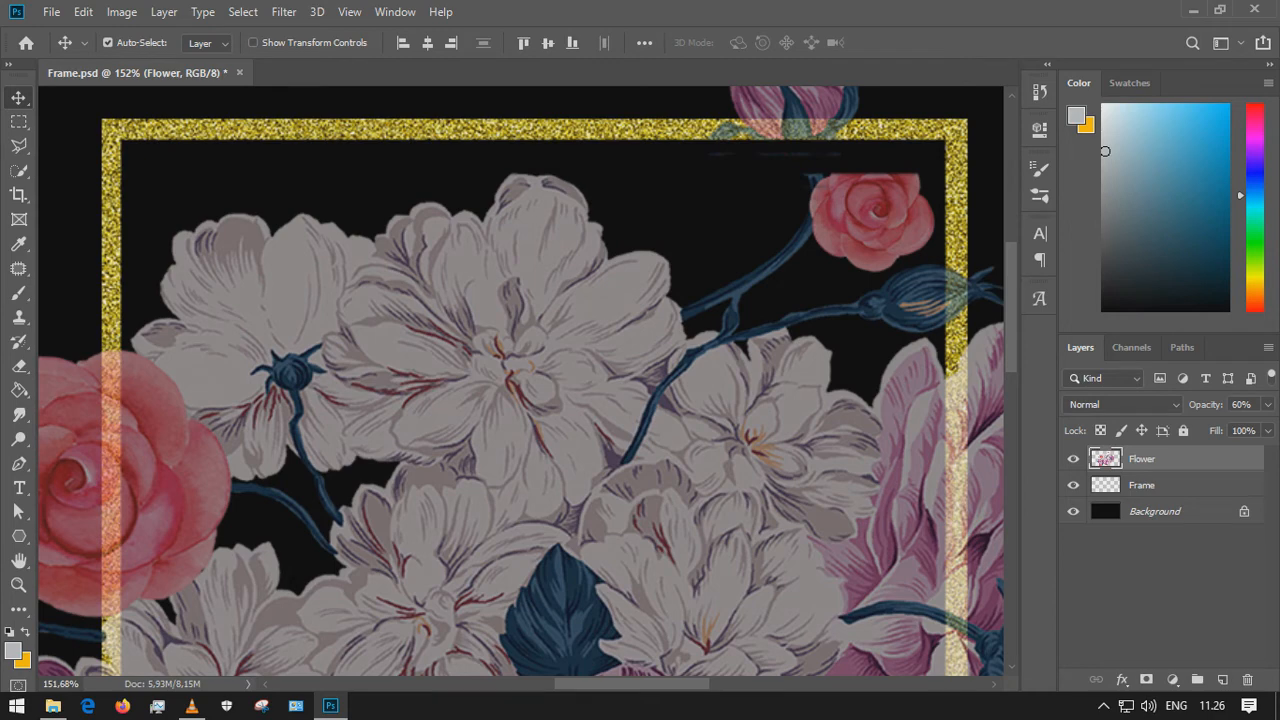
Select the area inside the gold frame's inner edge and delete the flower pixels within it
left_click(18, 121)
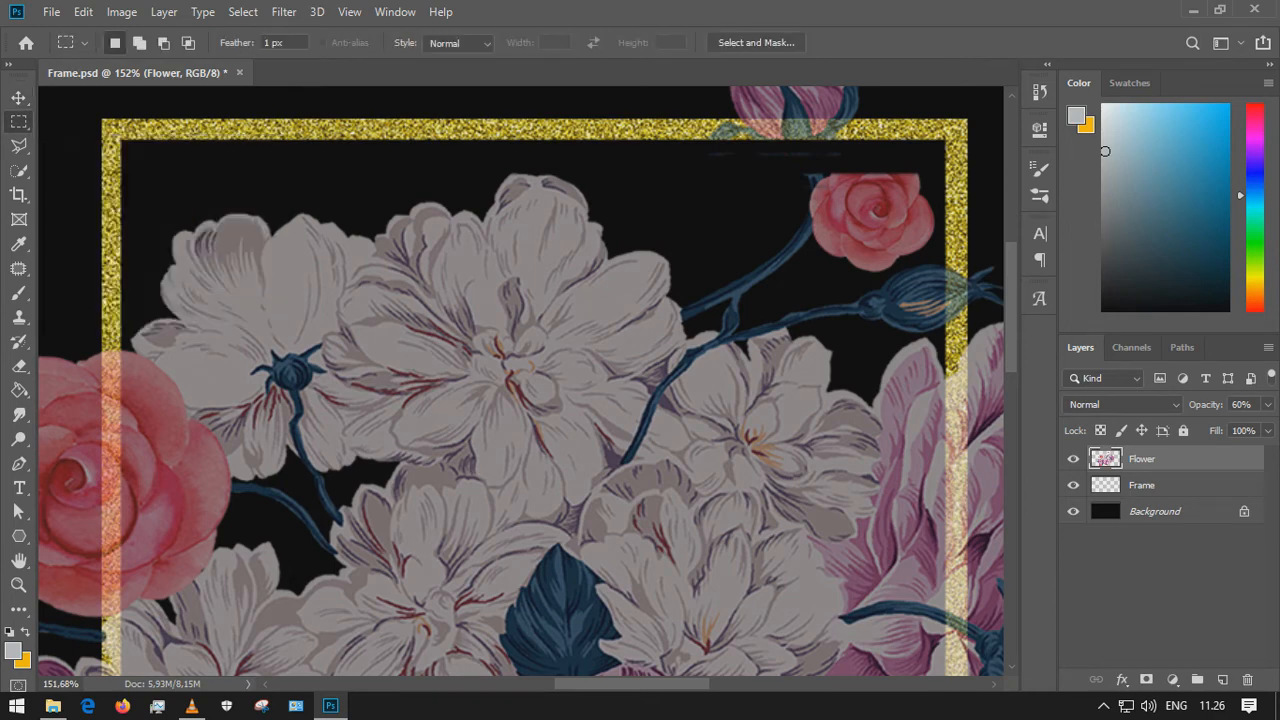
scroll(522, 381, "left", 2)
scroll(522, 381, "up", 10)
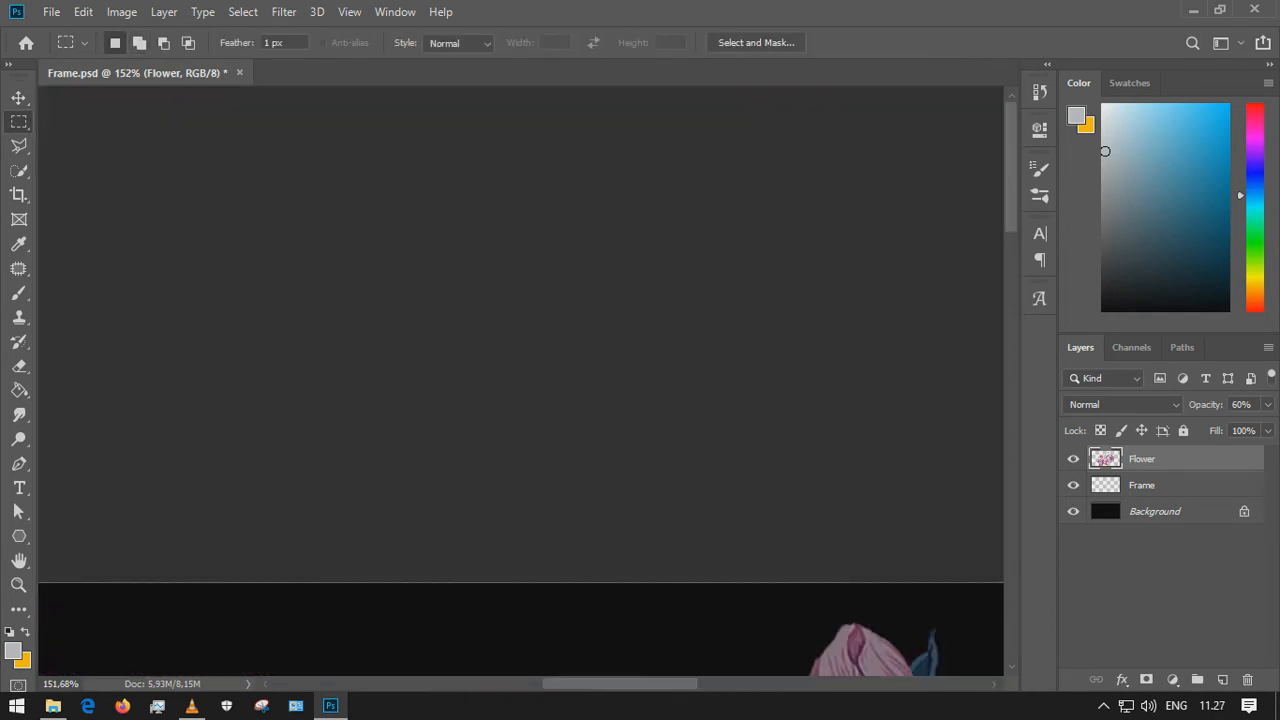
scroll(223, 300, "down", 2)
scroll(223, 300, "down", 4)
scroll(197, 485, "up", 10)
scroll(300, 590, "up", 4)
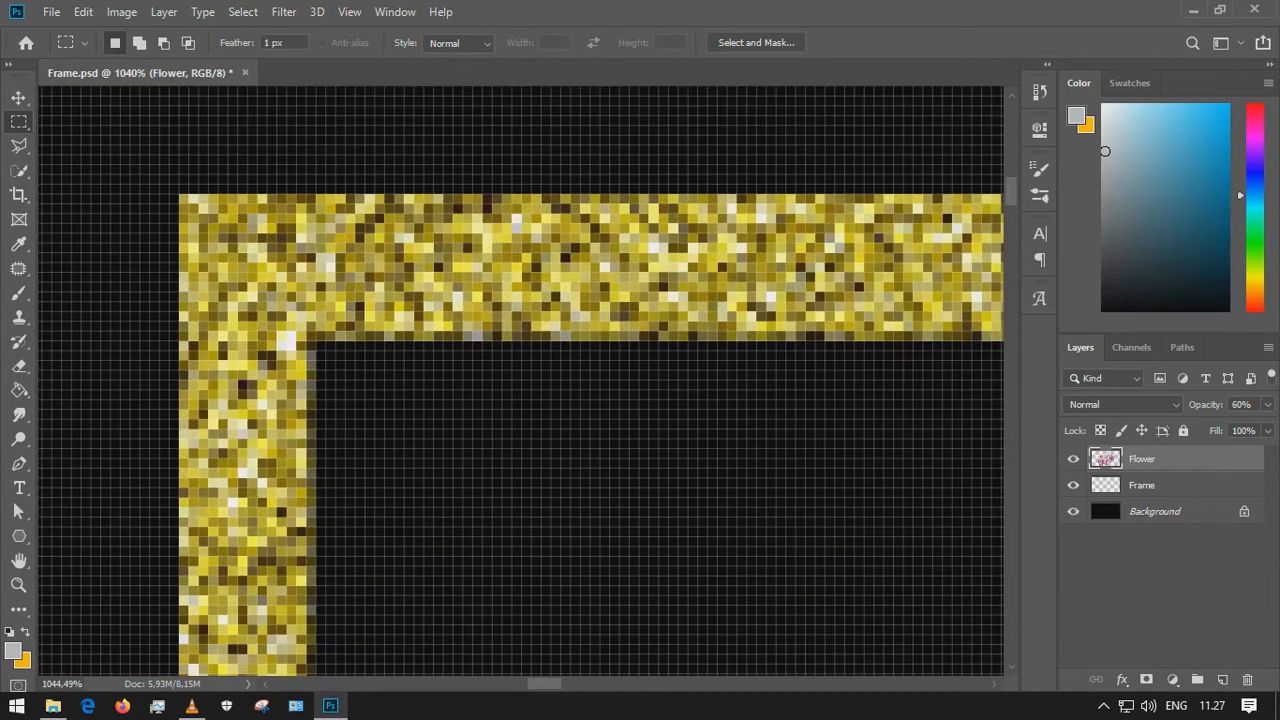
left_click_drag(478, 378, 325, 590)
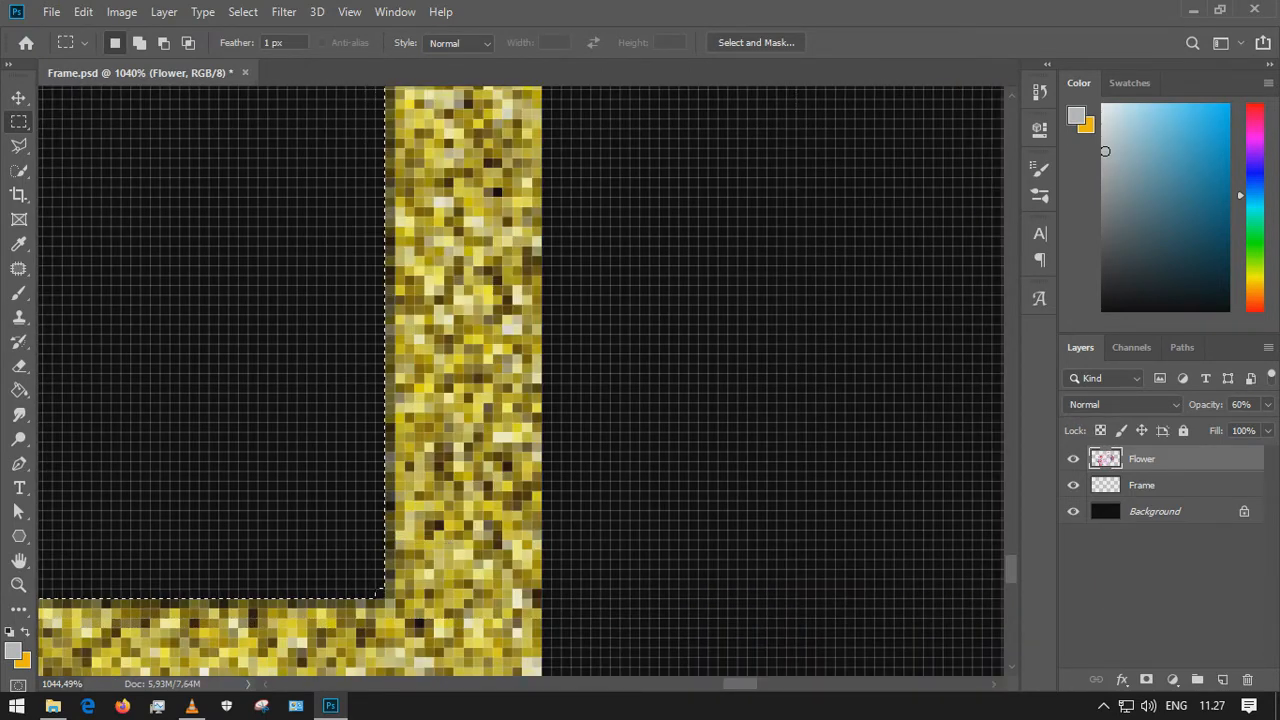
key("ctrl+0")
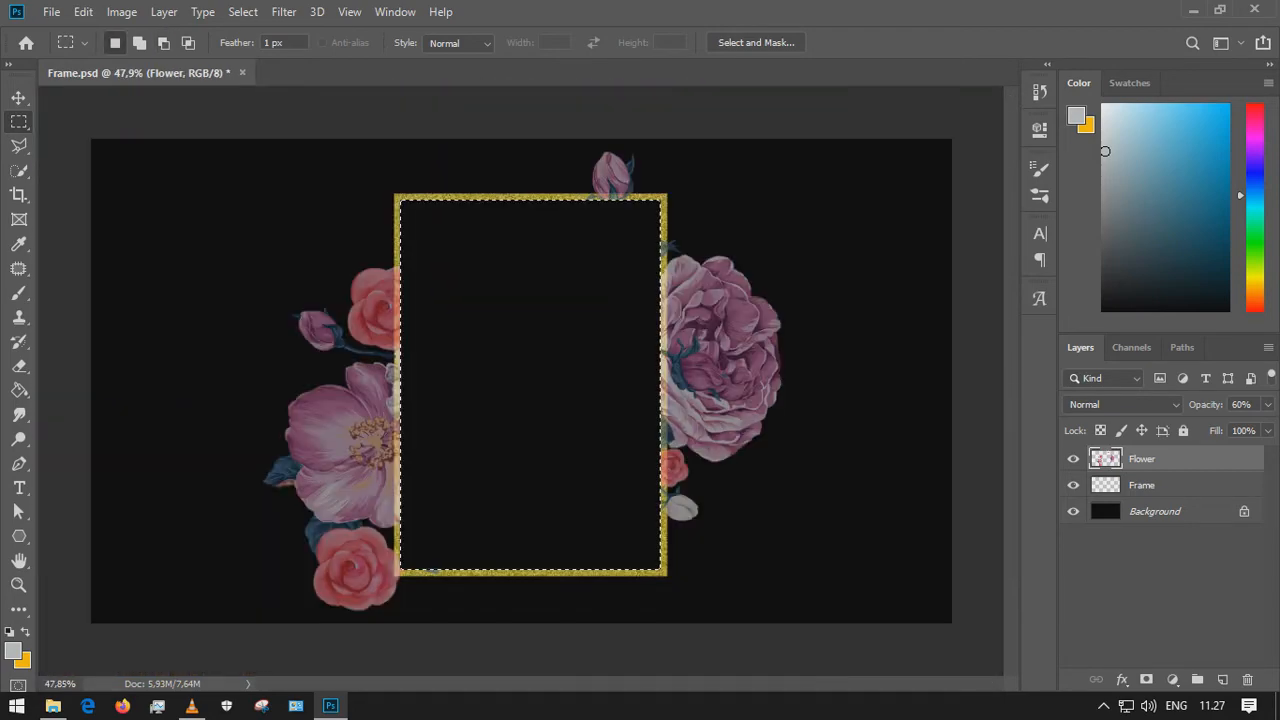
Deselect the selection after checking the cleared frame interior
scroll(521, 378, "up", 1)
key("v")
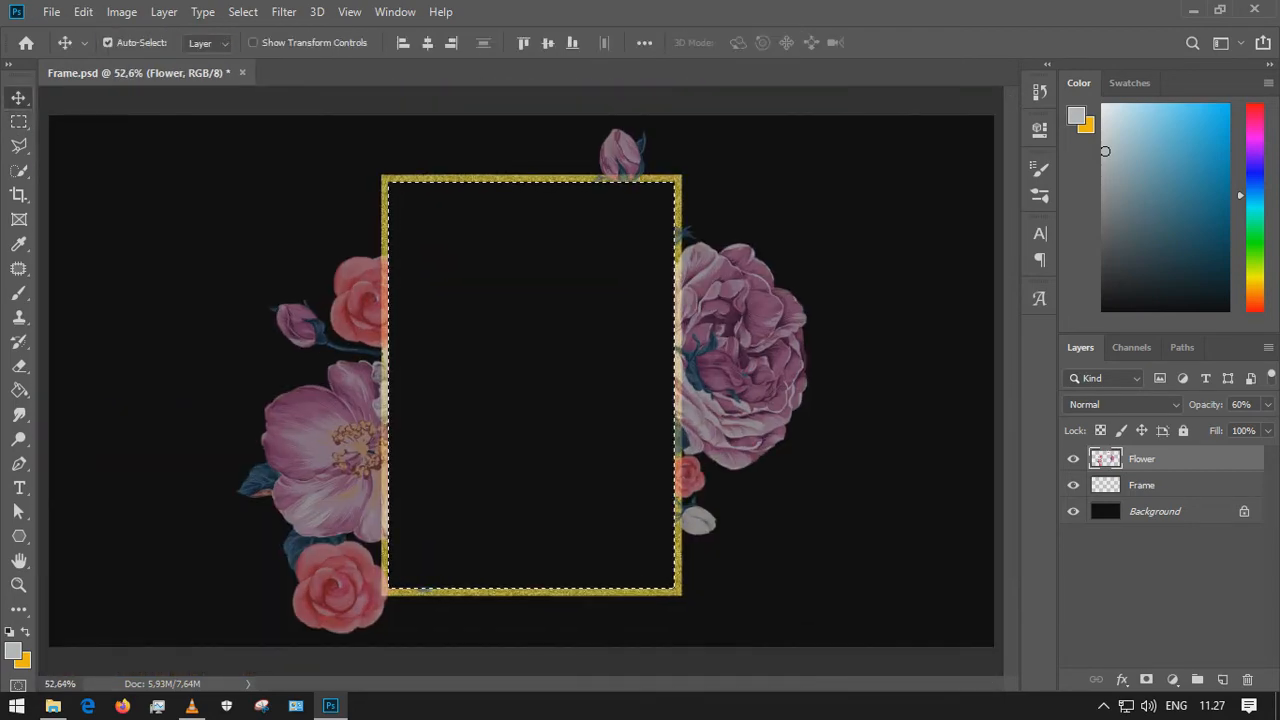
scroll(408, 221, "up", 8)
scroll(684, 347, "down", 5)
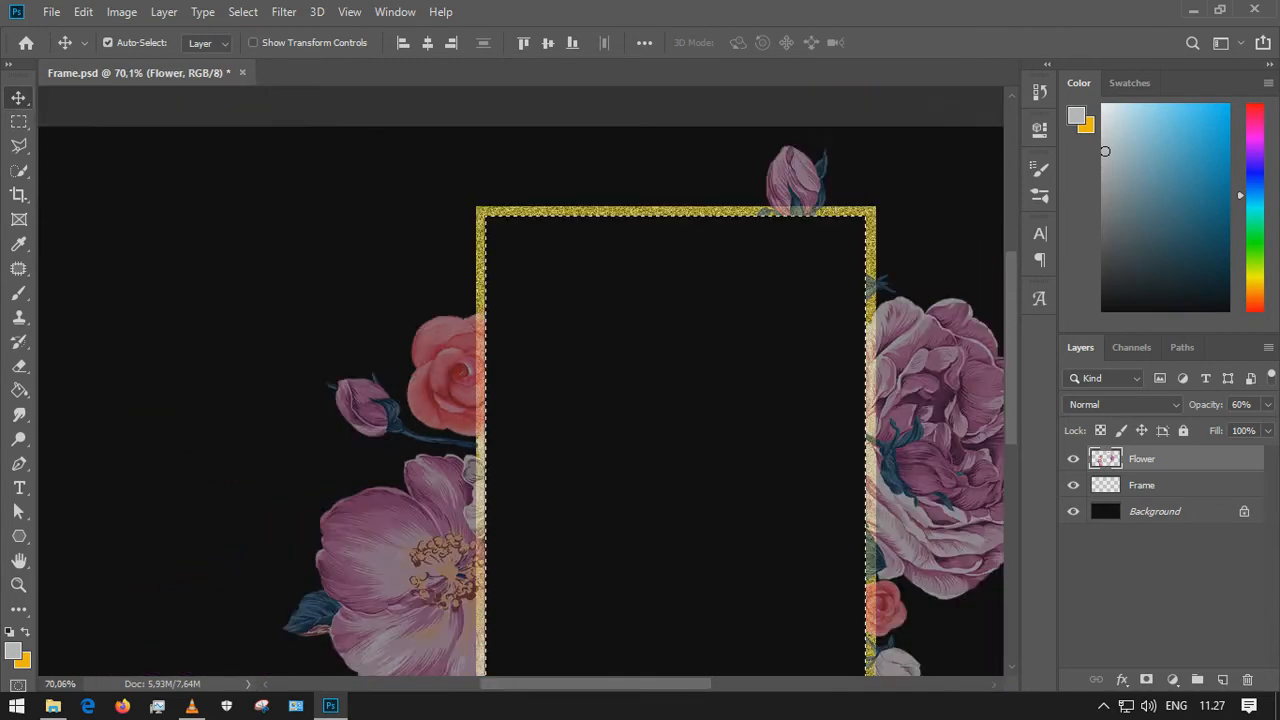
key("ctrl+0")
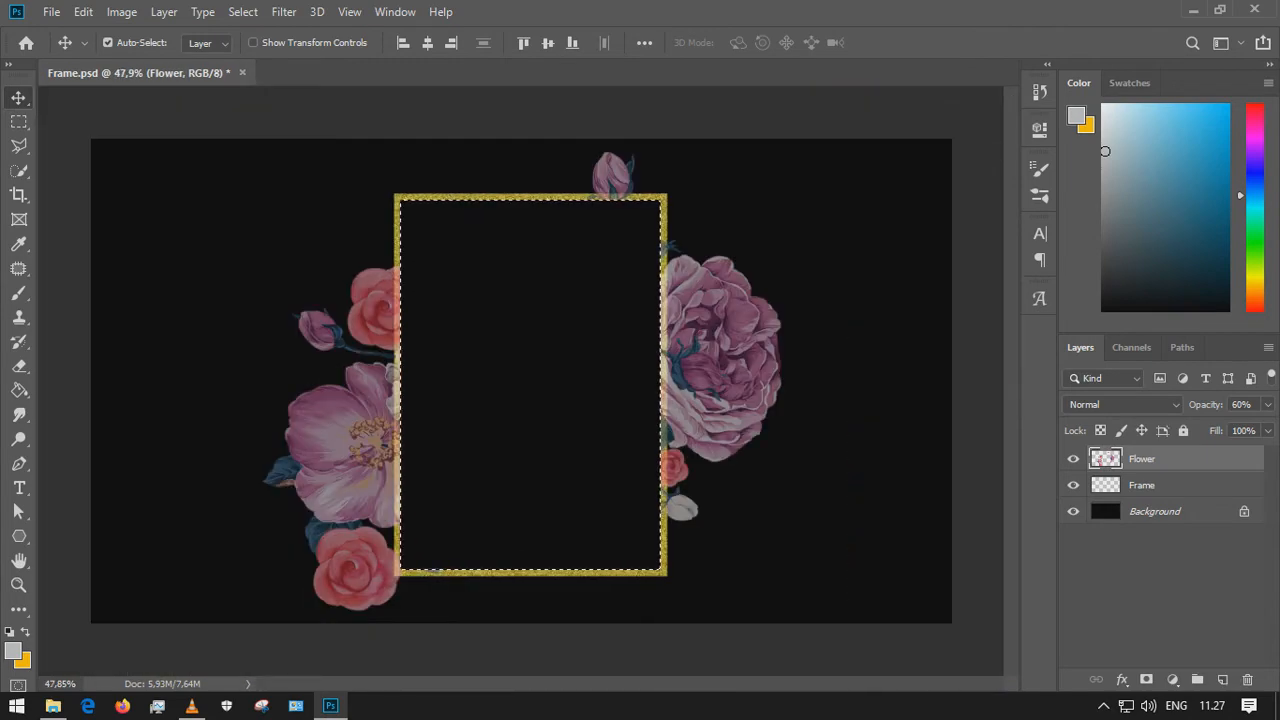
key("ctrl+d")
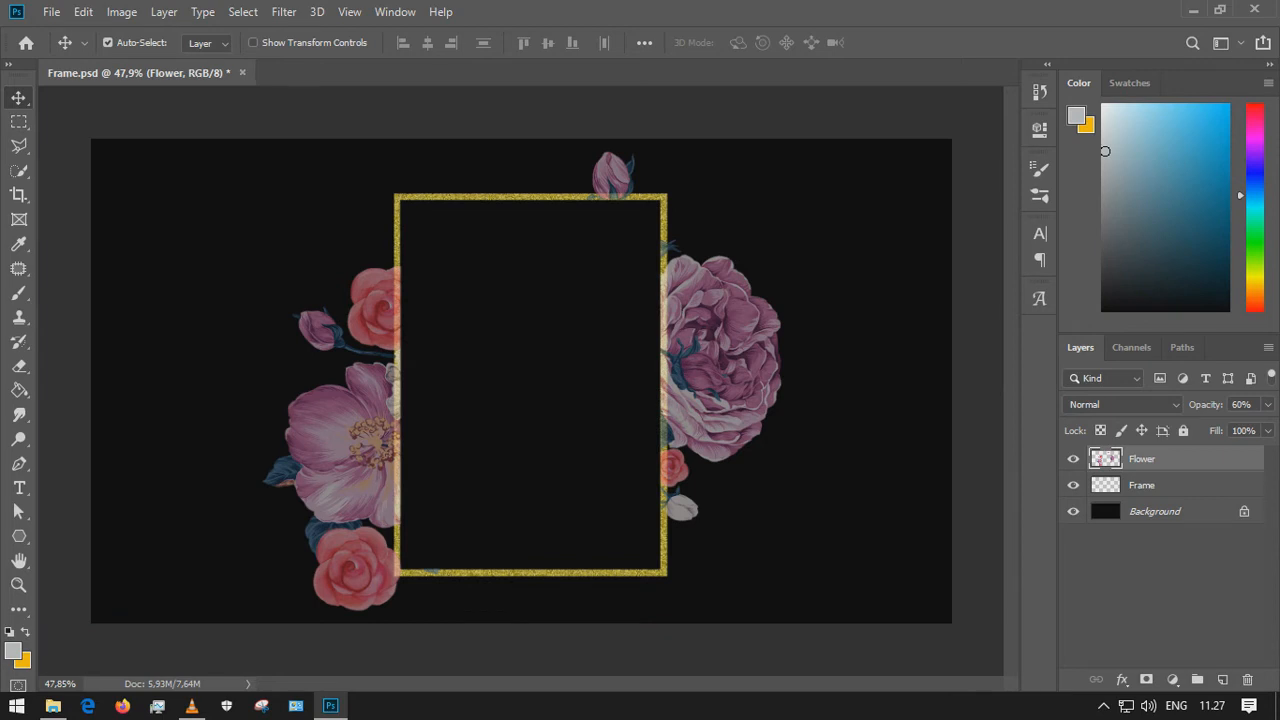
Save the document and set the Flower layer's opacity to 100%
key("ctrl")
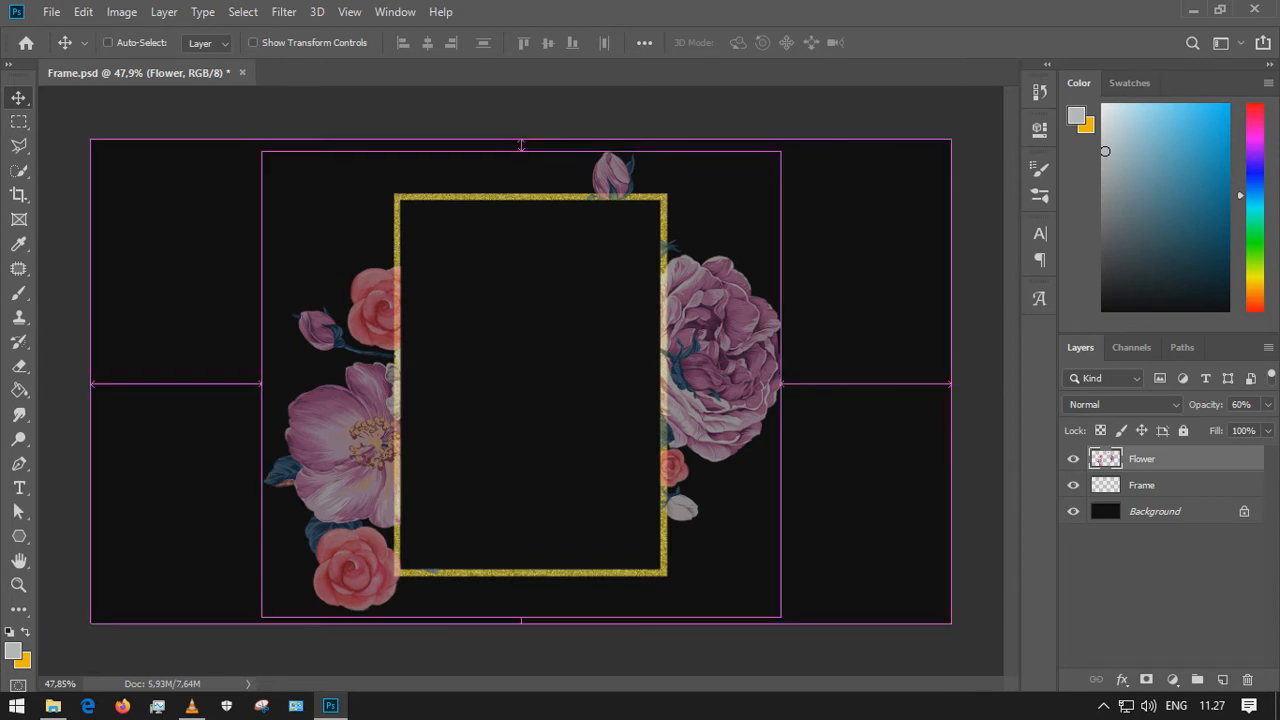
key("ctrl+s")
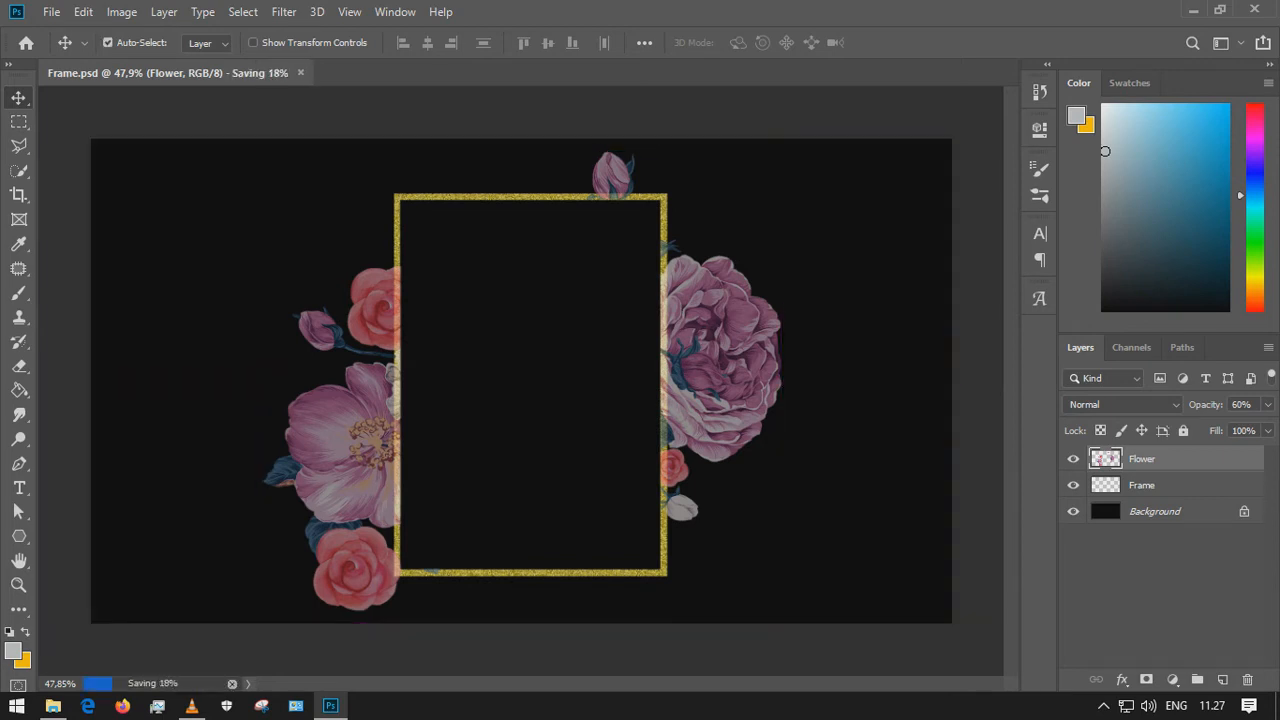
type("100")
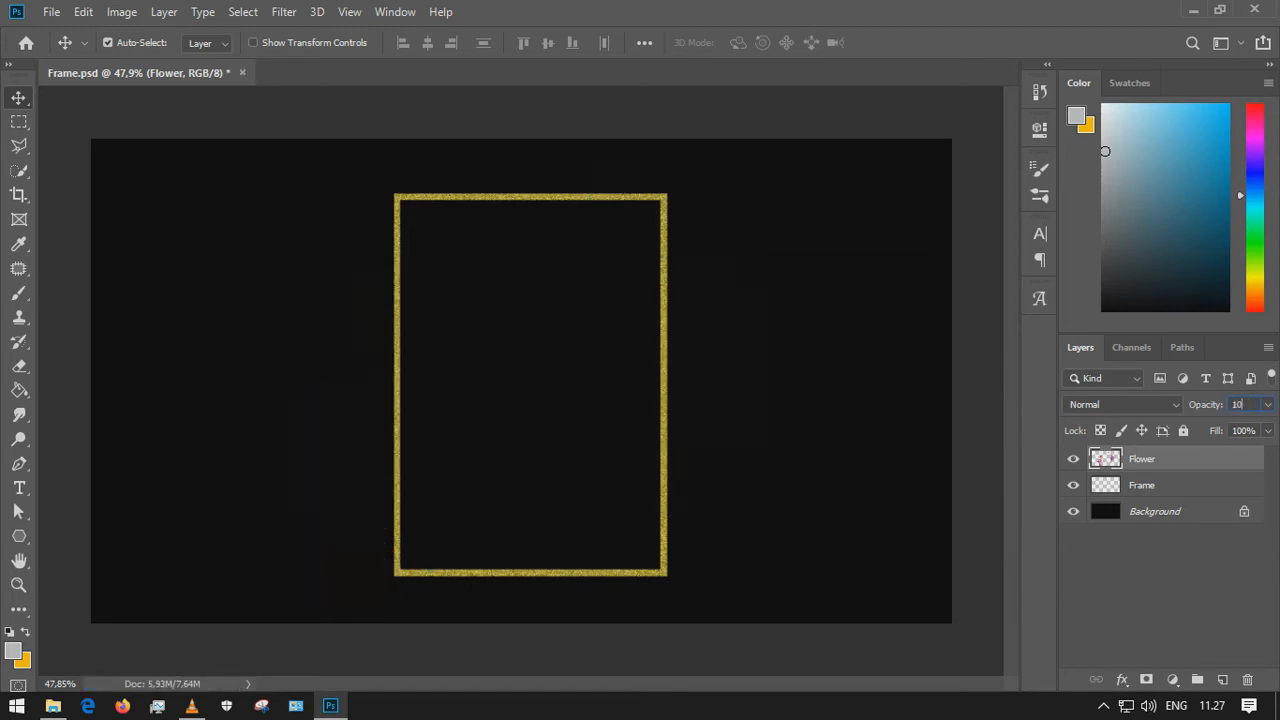
Zoom in and inspect the gold frame's edges for leftover flower pixels inside the frame
scroll(500, 230, "up", 9)
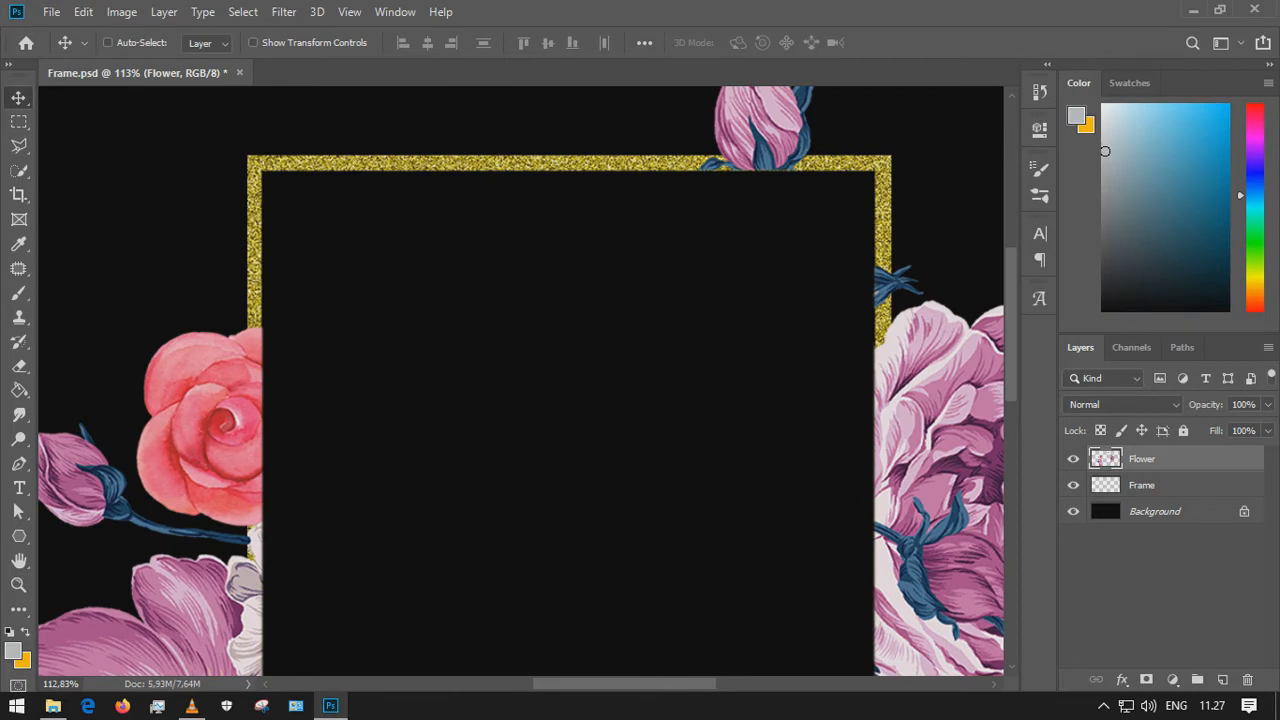
key("ctrl+s")
scroll(520, 380, "up", 3)
scroll(520, 380, "down", 10)
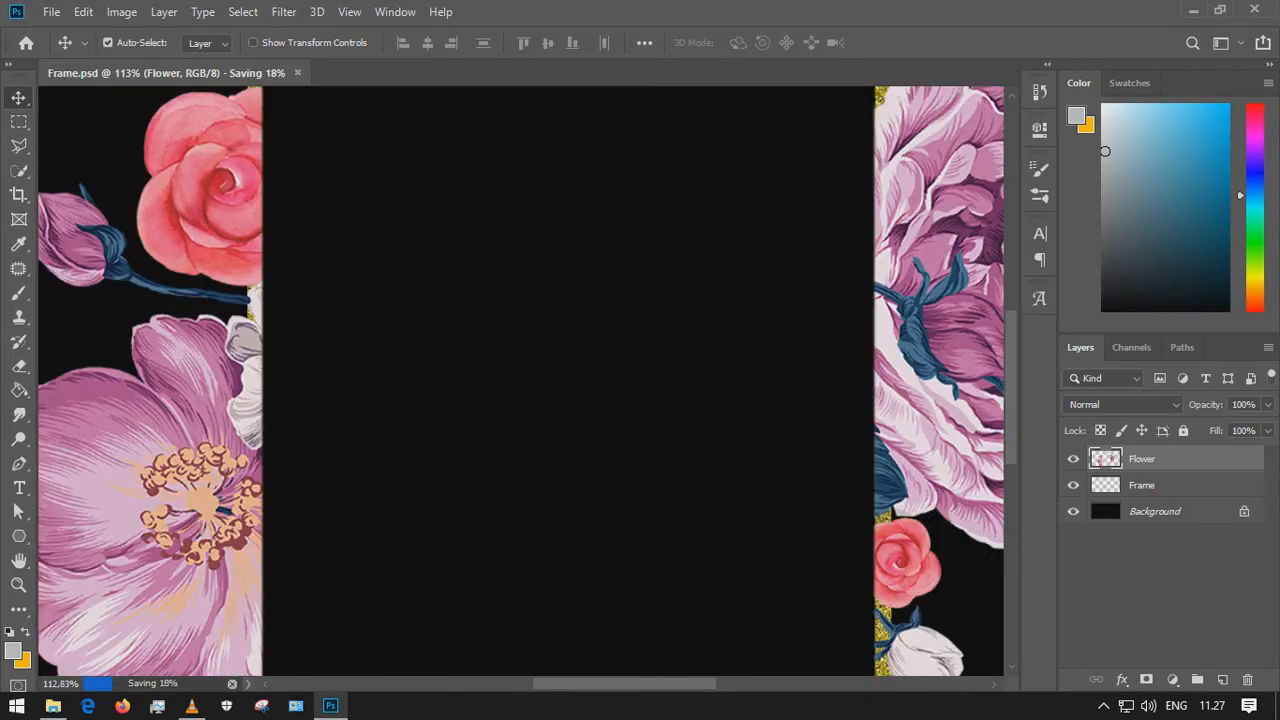
scroll(175, 440, "up", 4)
scroll(275, 425, "down", 11)
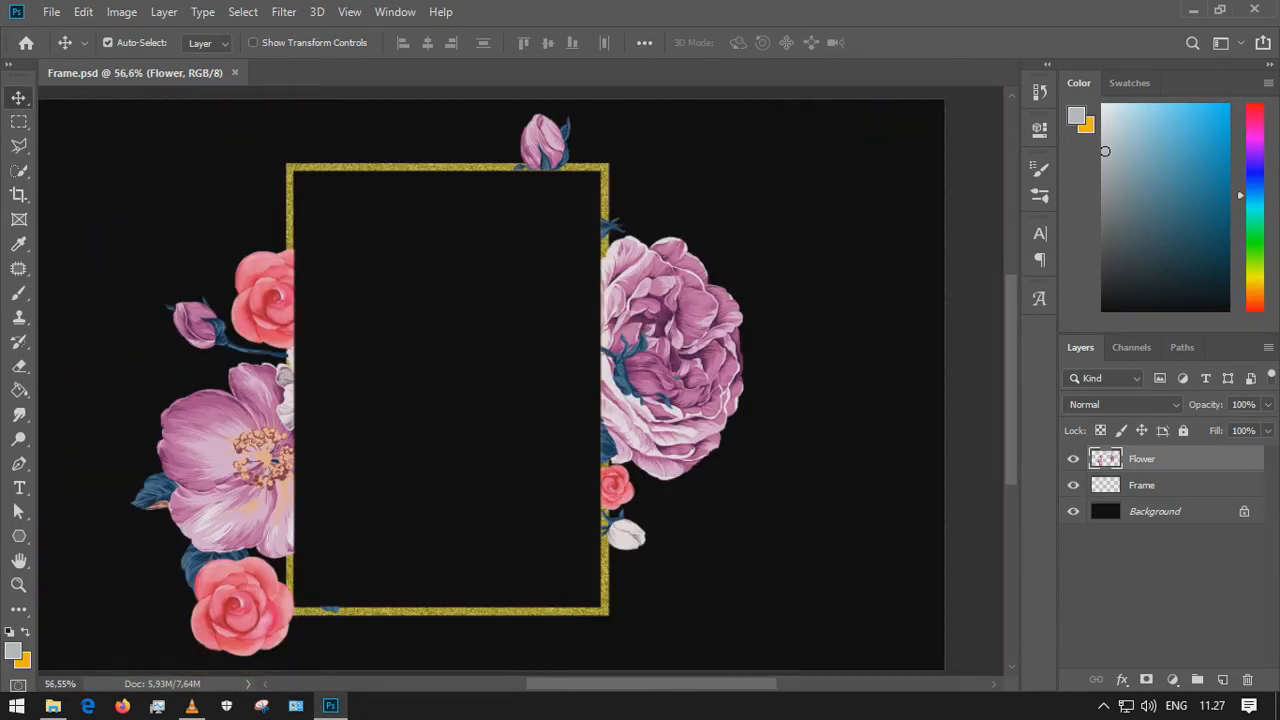
scroll(600, 240, "up", 3)
scroll(575, 230, "up", 16)
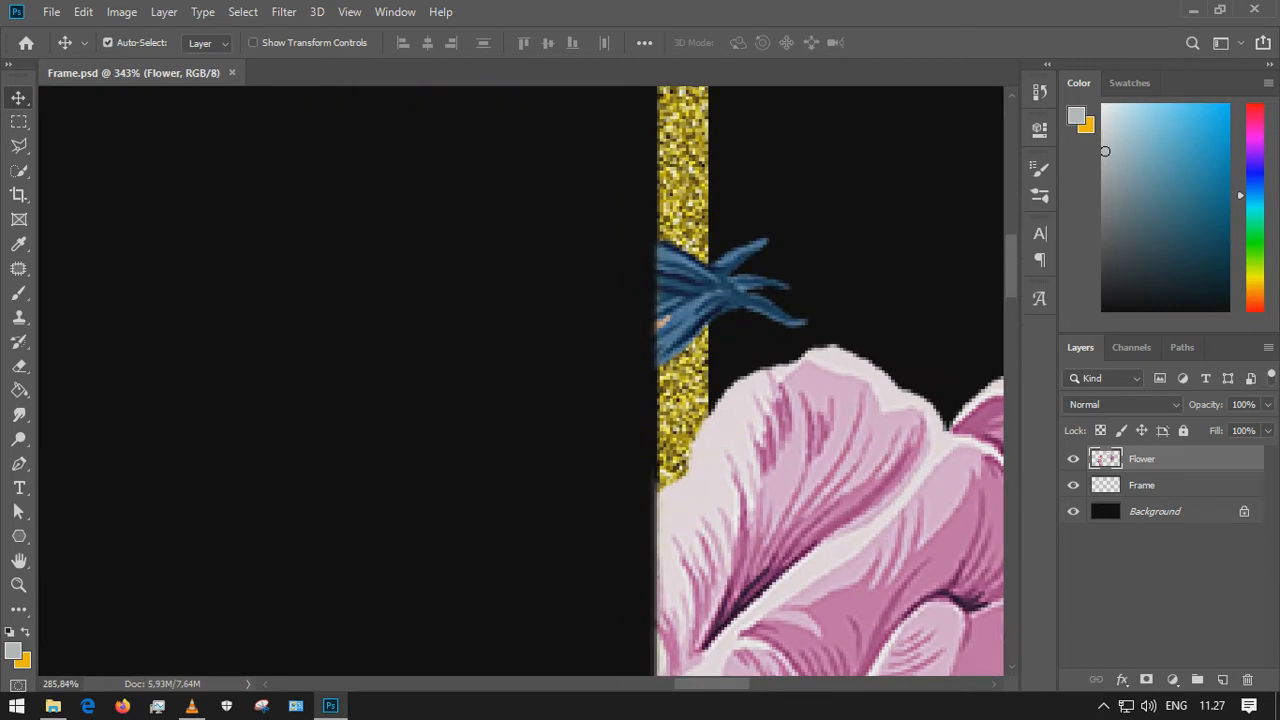
scroll(653, 340, "down", 10)
scroll(611, 415, "down", 3)
scroll(611, 415, "down", 2)
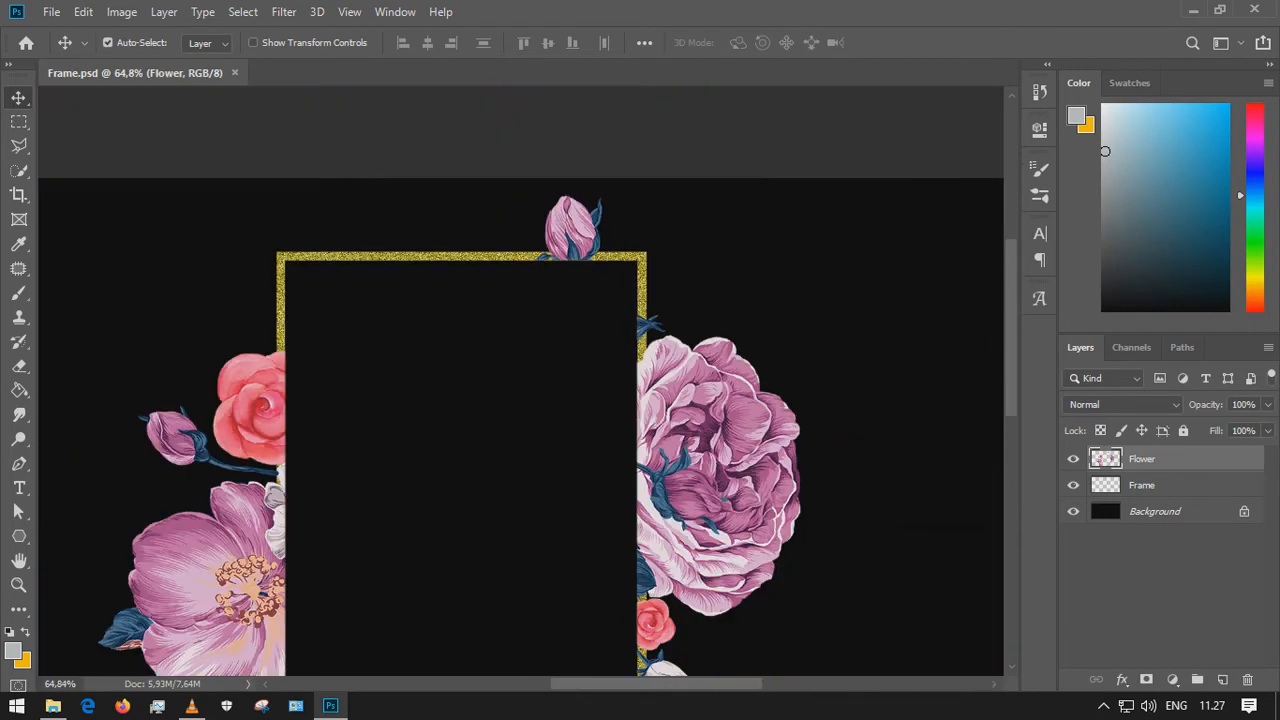
scroll(153, 314, "up", 3)
Set the Flower layer's opacity to 60%
left_click(1243, 405)
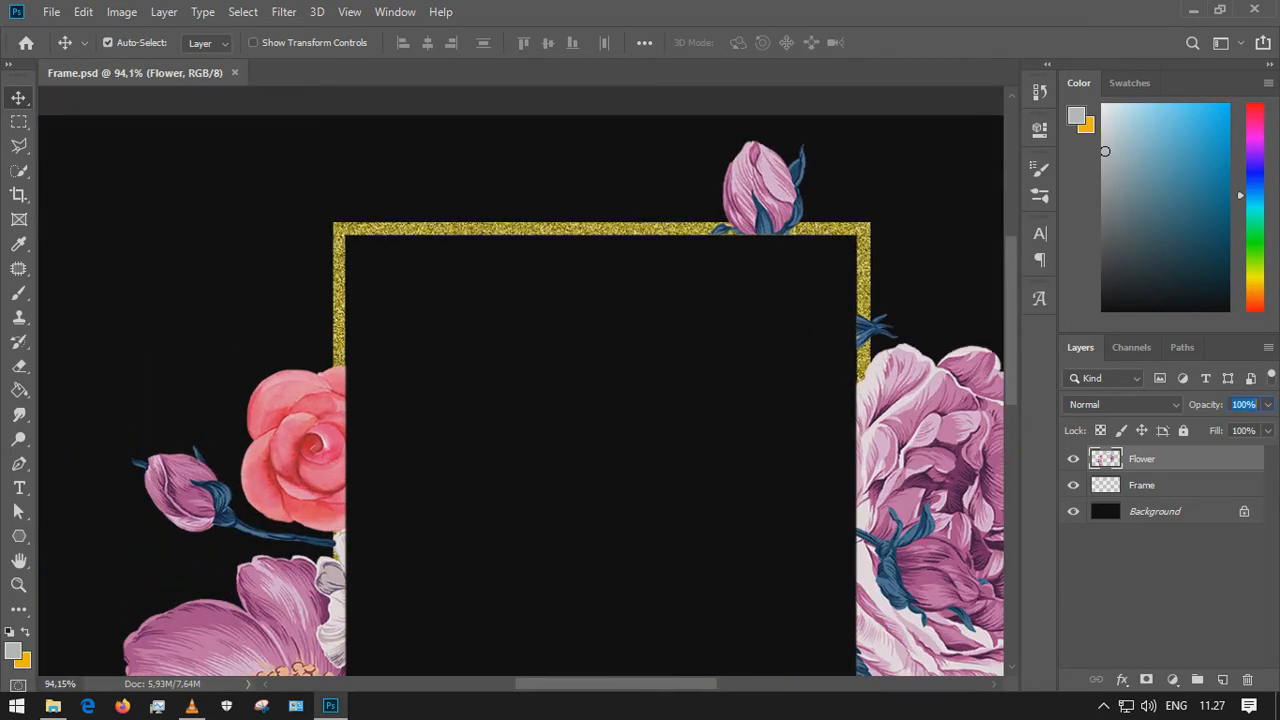
type("60")
key("Return")
left_click(1150, 590)
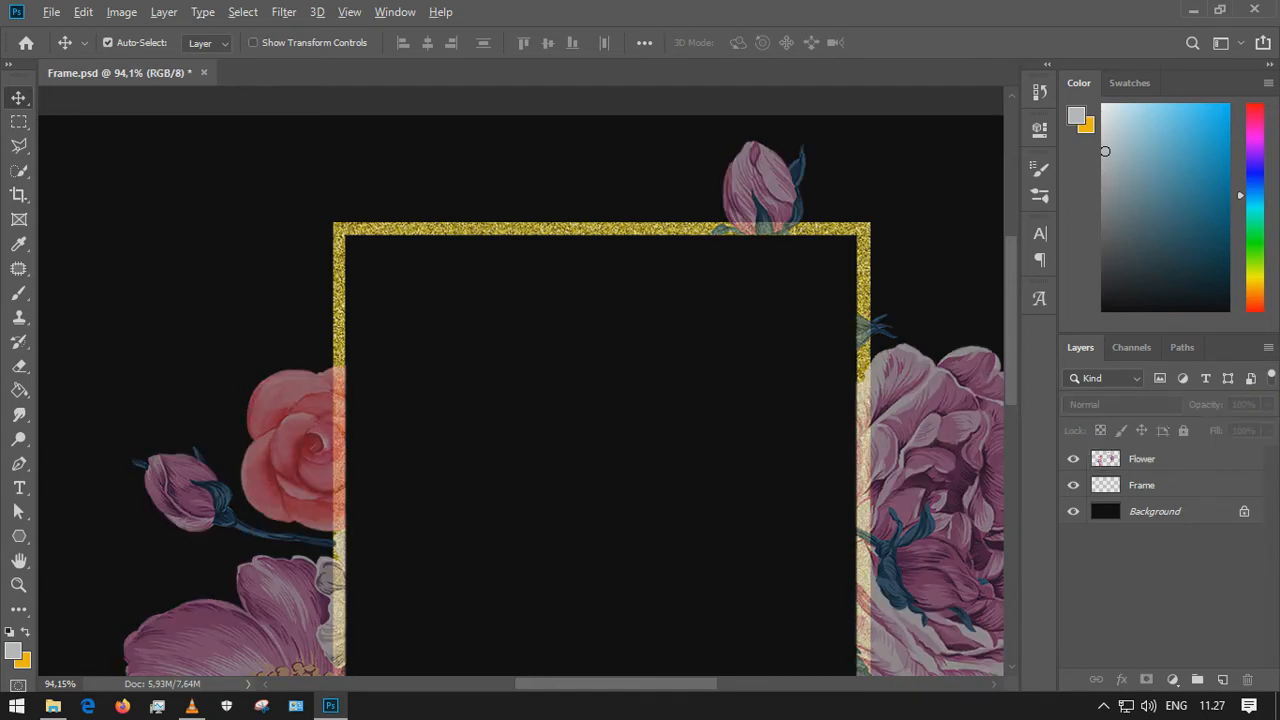
Select the Flower layer at the frame's top edge and save the document
scroll(830, 223, "up", 7)
scroll(650, 190, "up", 3)
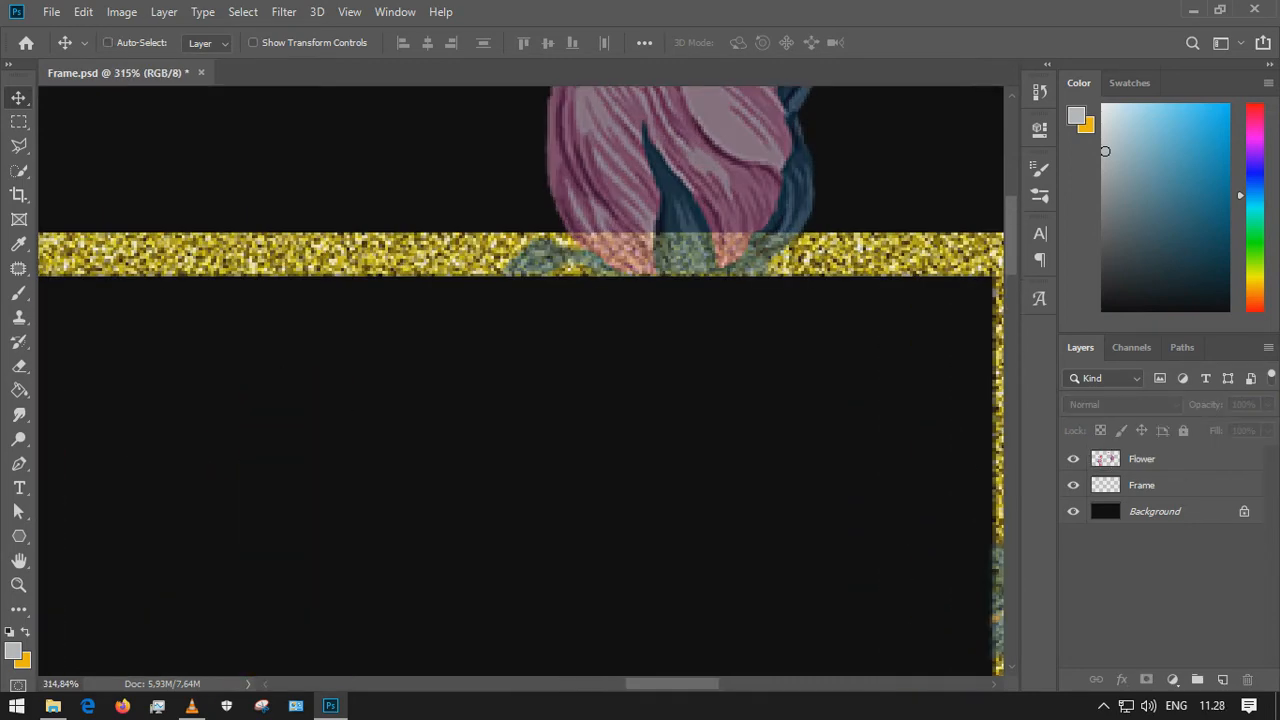
left_click(600, 255)
key("ctrl+s")
Select the flower remnant along the frame's inner top edge, delete it, and deselect
scroll(590, 305, "up", 1)
scroll(590, 309, "up", 3)
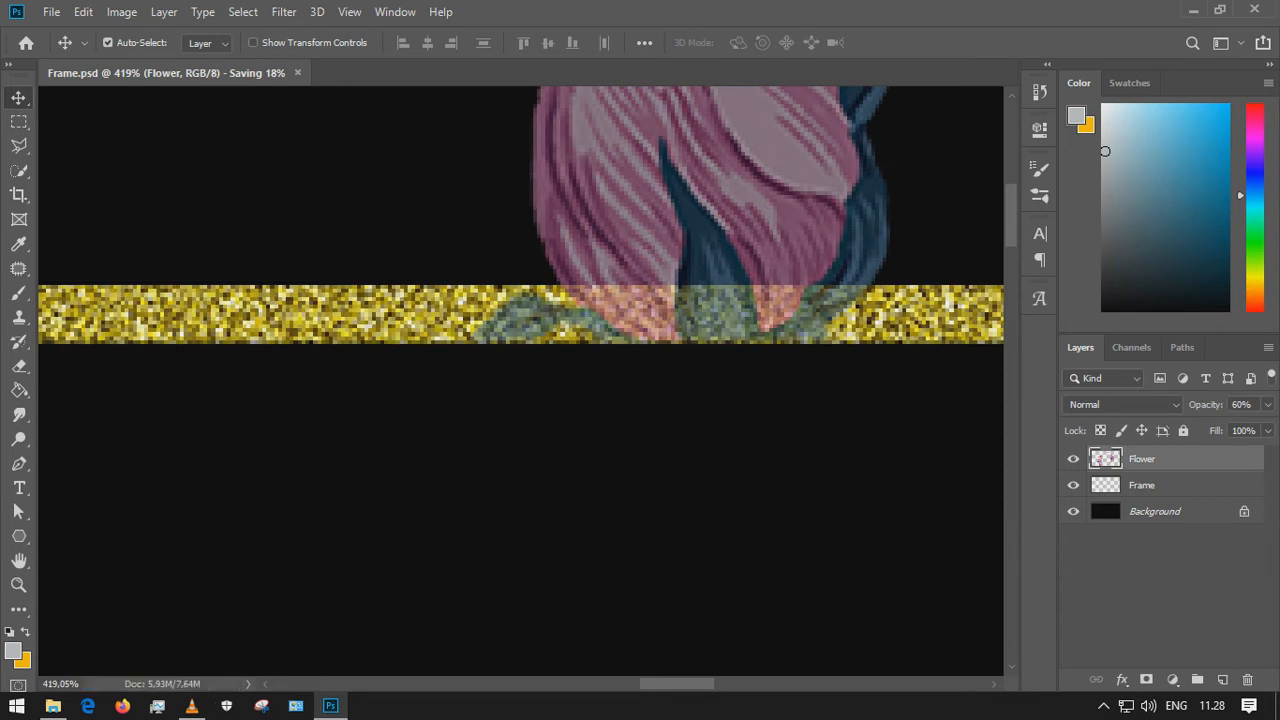
left_click(18, 121)
left_click_drag(463, 286, 913, 456)
key("Delete")
scroll(658, 534, "down", 6)
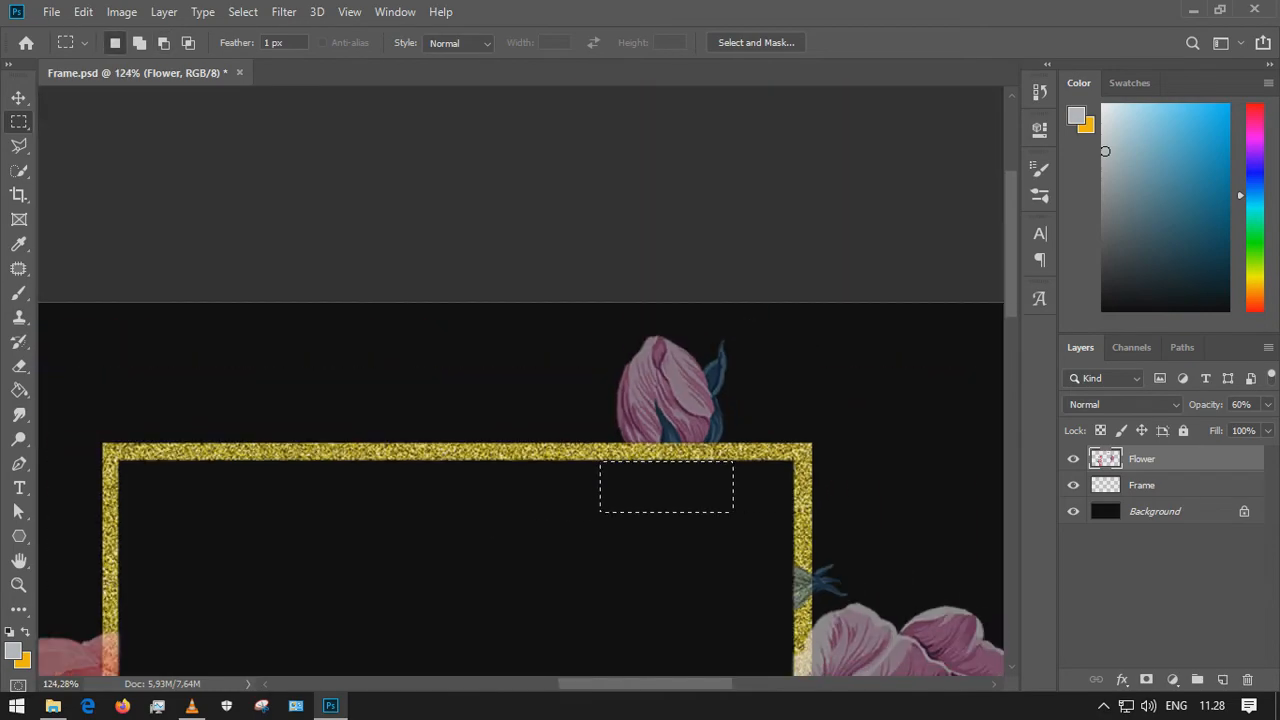
key("ctrl+d")
scroll(521, 380, "down", 1)
scroll(92, 382, "up", 9)
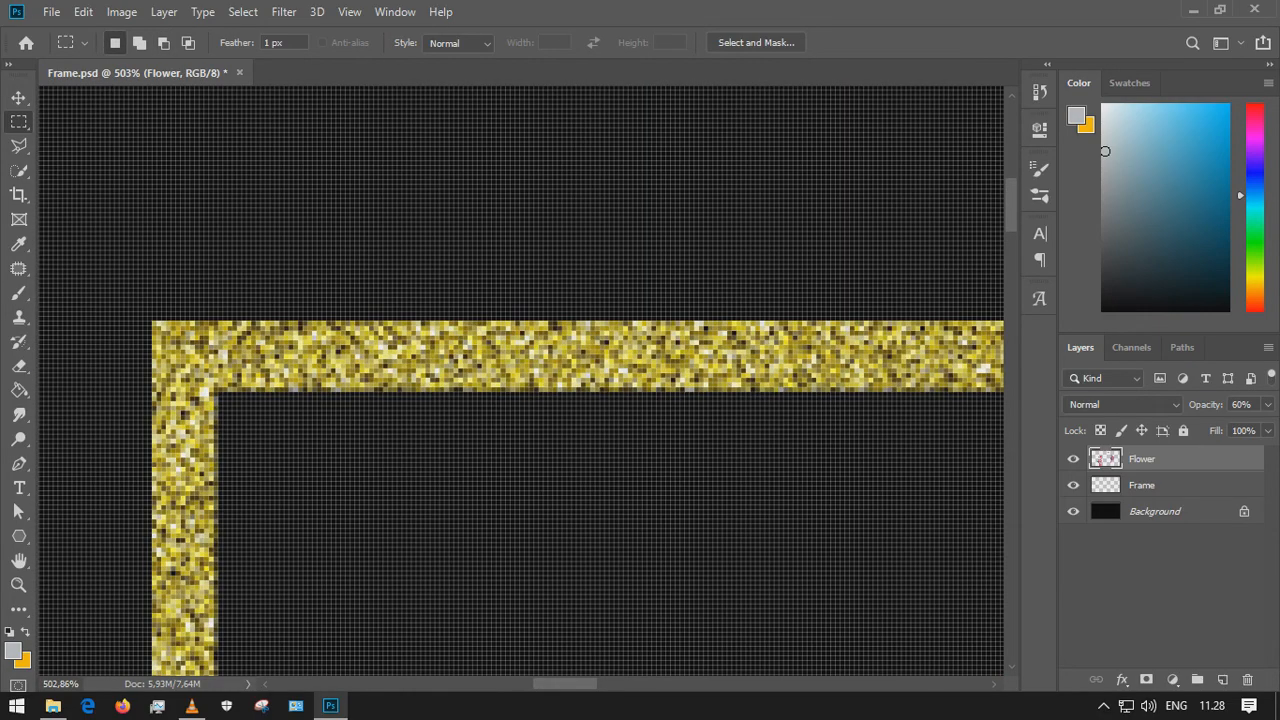
left_click_drag(218, 392, 832, 605)
key("v")
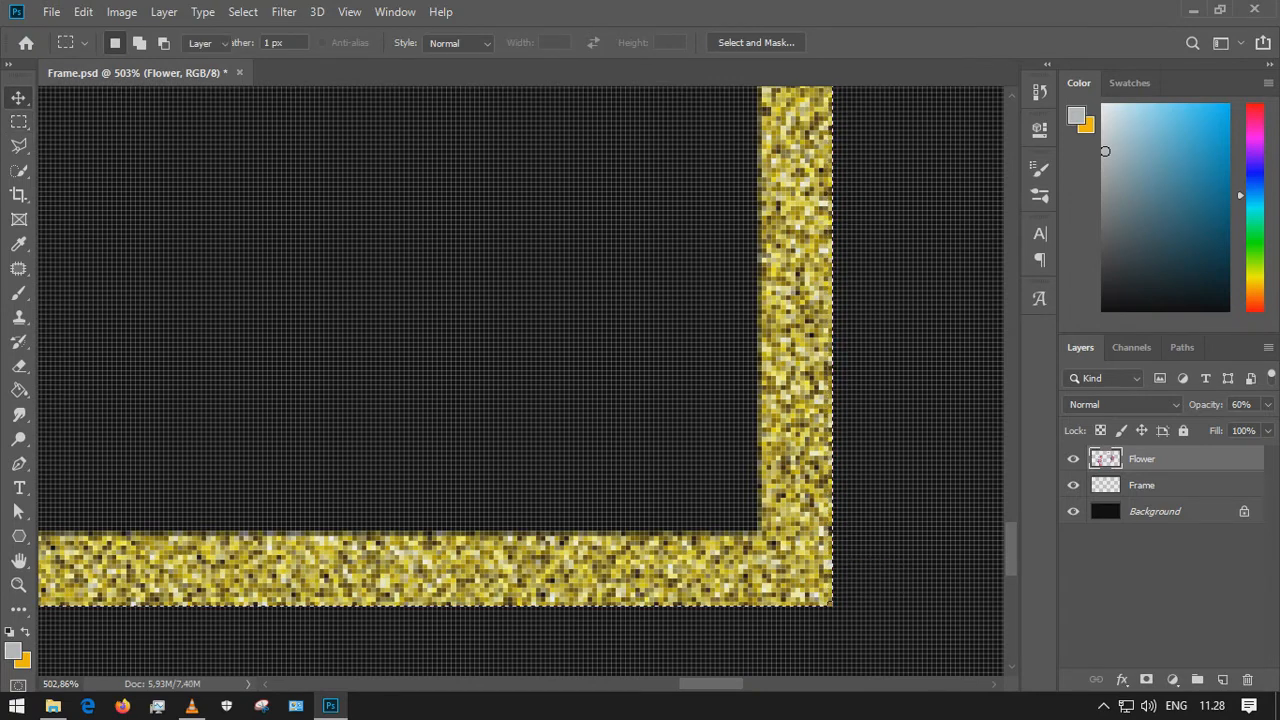
scroll(170, 423, "down", 10)
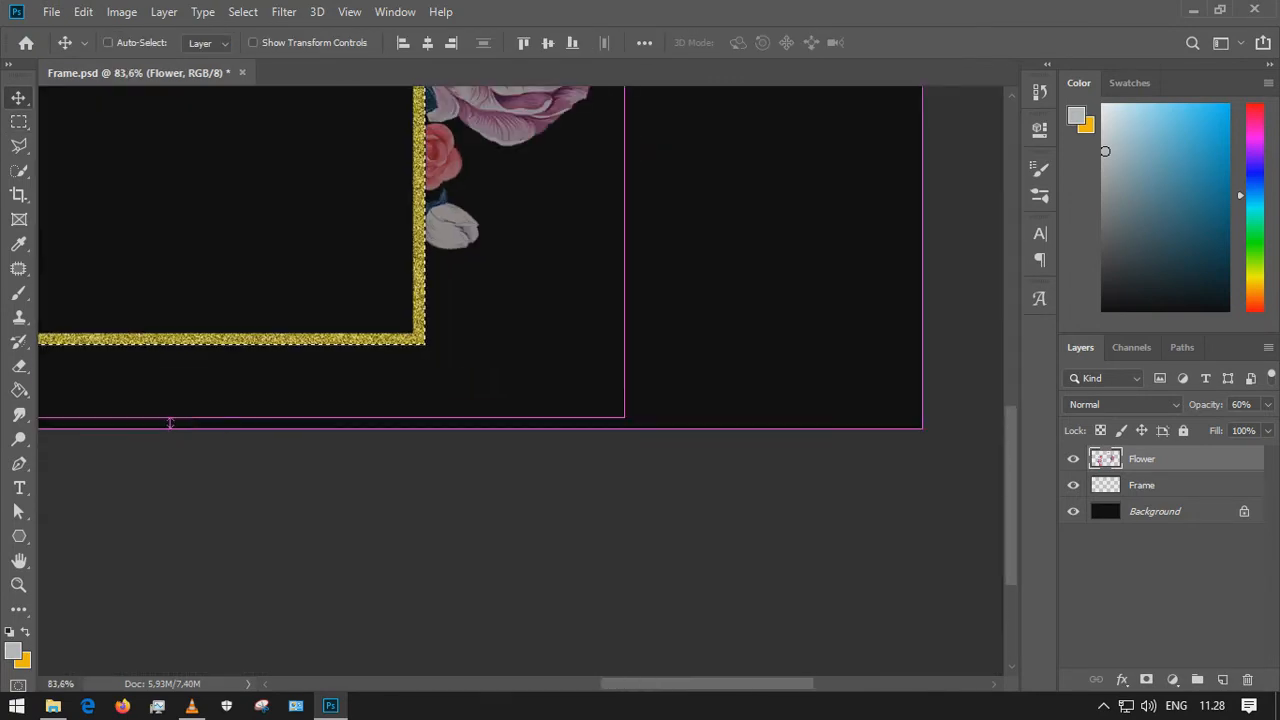
key("ctrl+d")
Save the document and set the Flower layer's opacity back to 100%
key("ctrl+s")
scroll(520, 380, "left", 10)
scroll(520, 380, "up", 8)
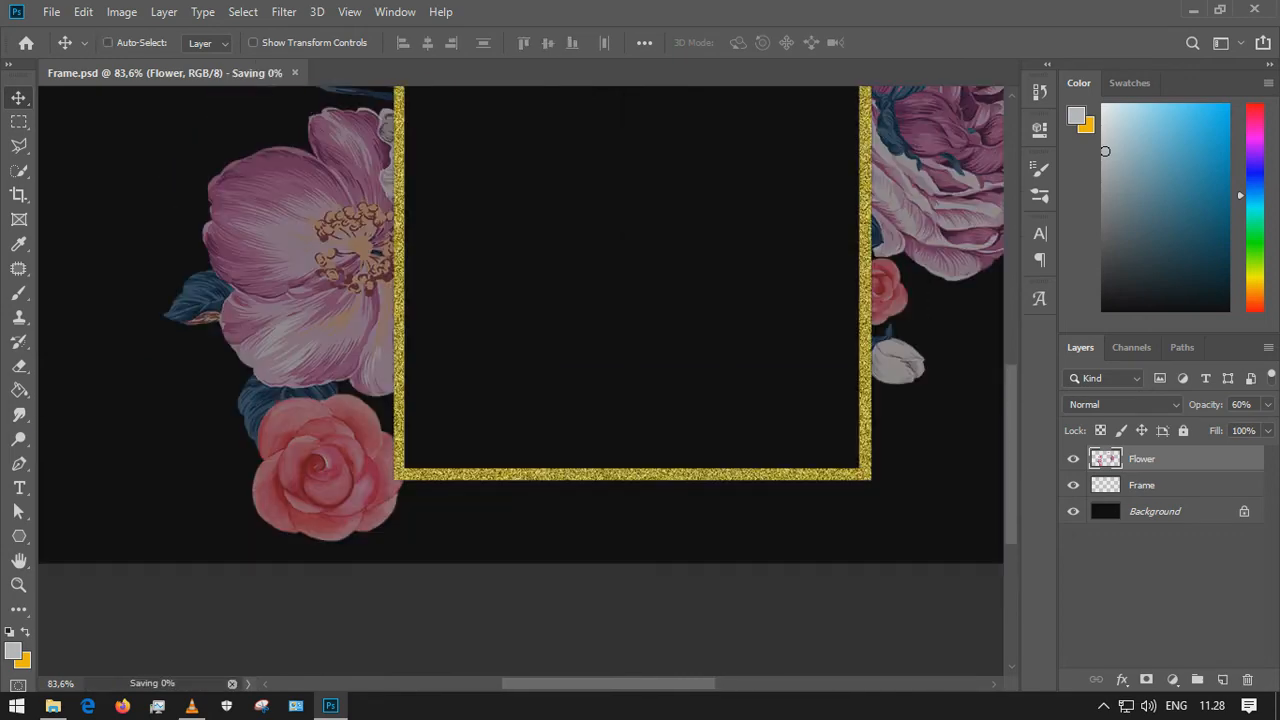
scroll(520, 380, "up", 2)
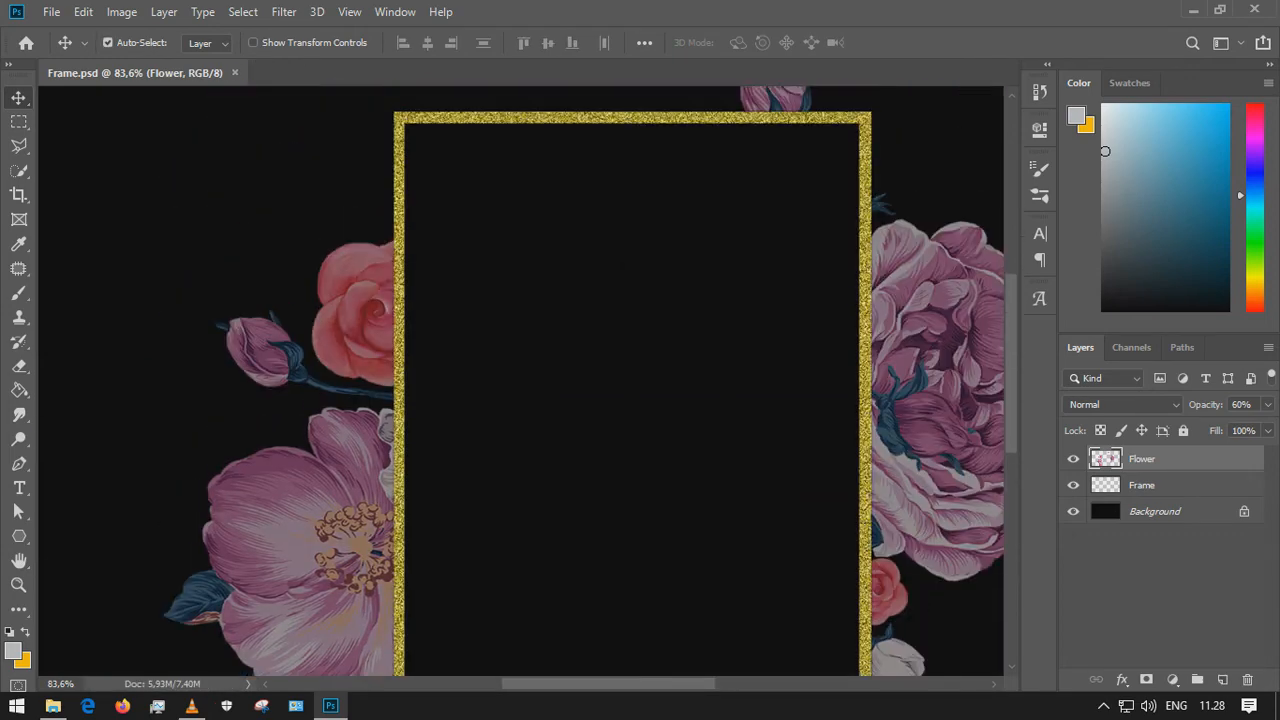
left_click(1241, 405)
type("100")
key("Return")
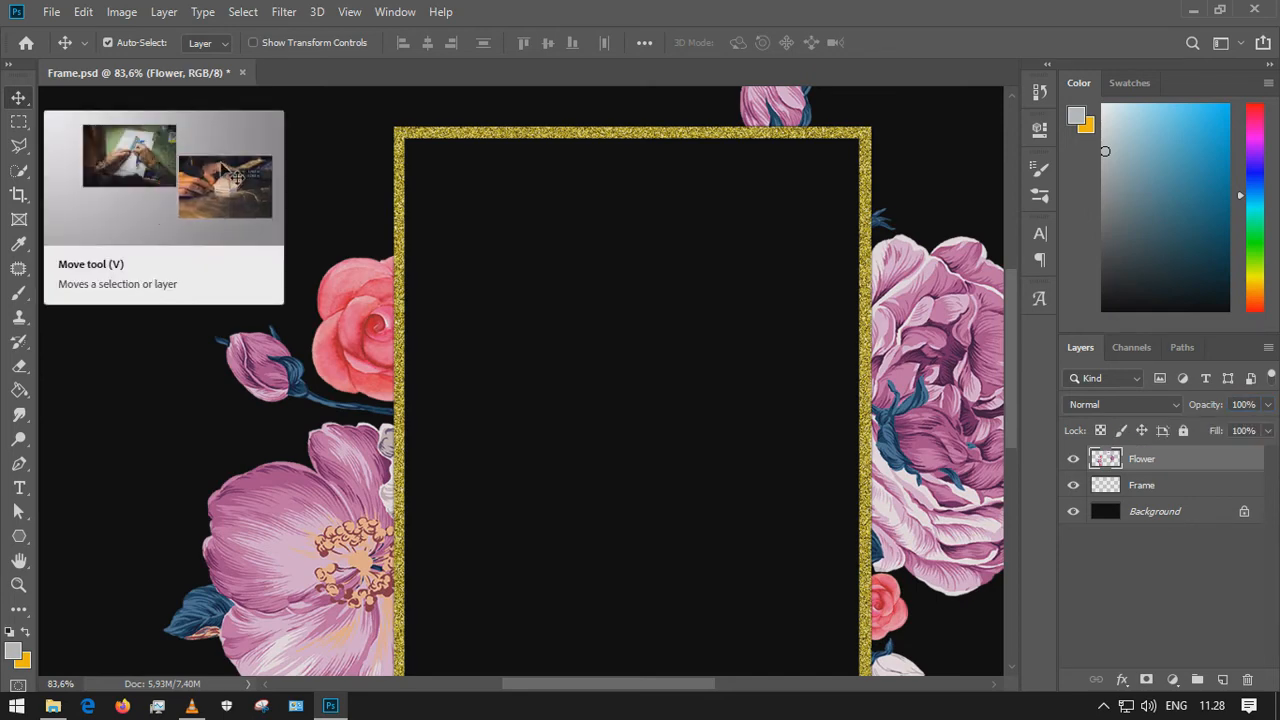
Zoom out to the whole design and save the document
scroll(708, 375, "down", 5)
key("ctrl")
key("ctrl+s")
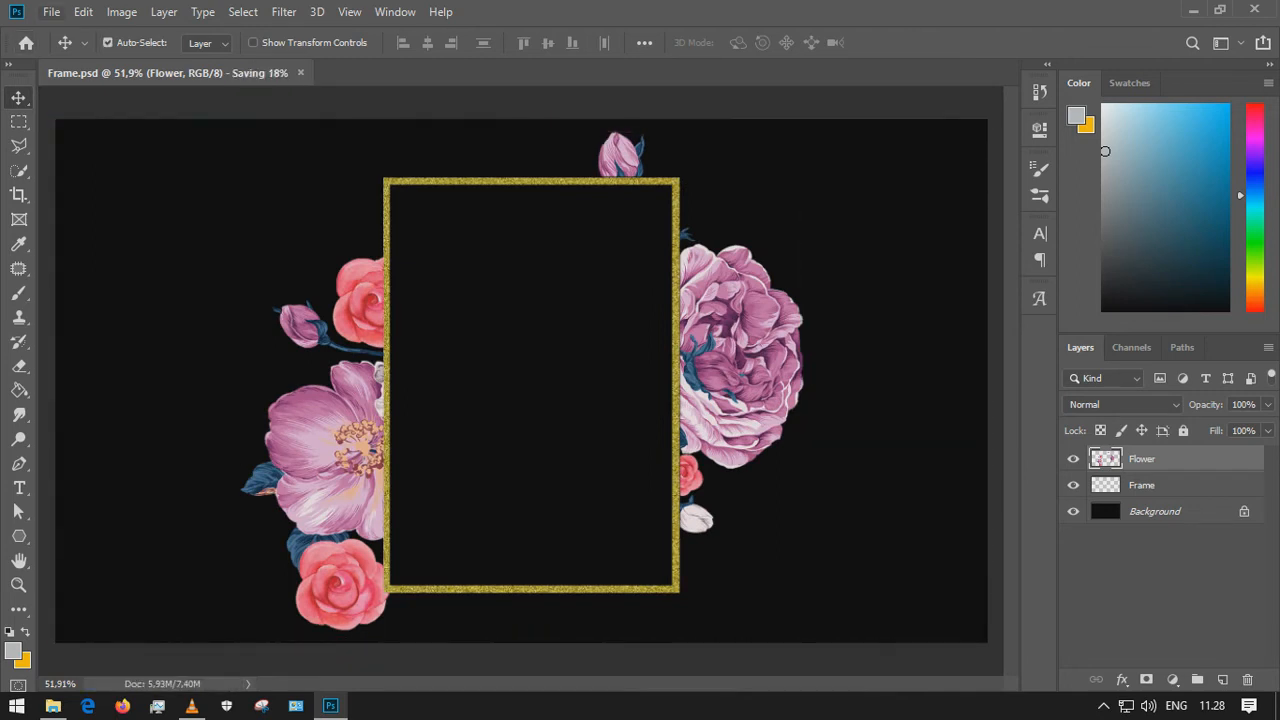
Quick Export the design as PNG, naming the file Framd Done PNG
left_click(51, 12)
mouse_move(100, 268)
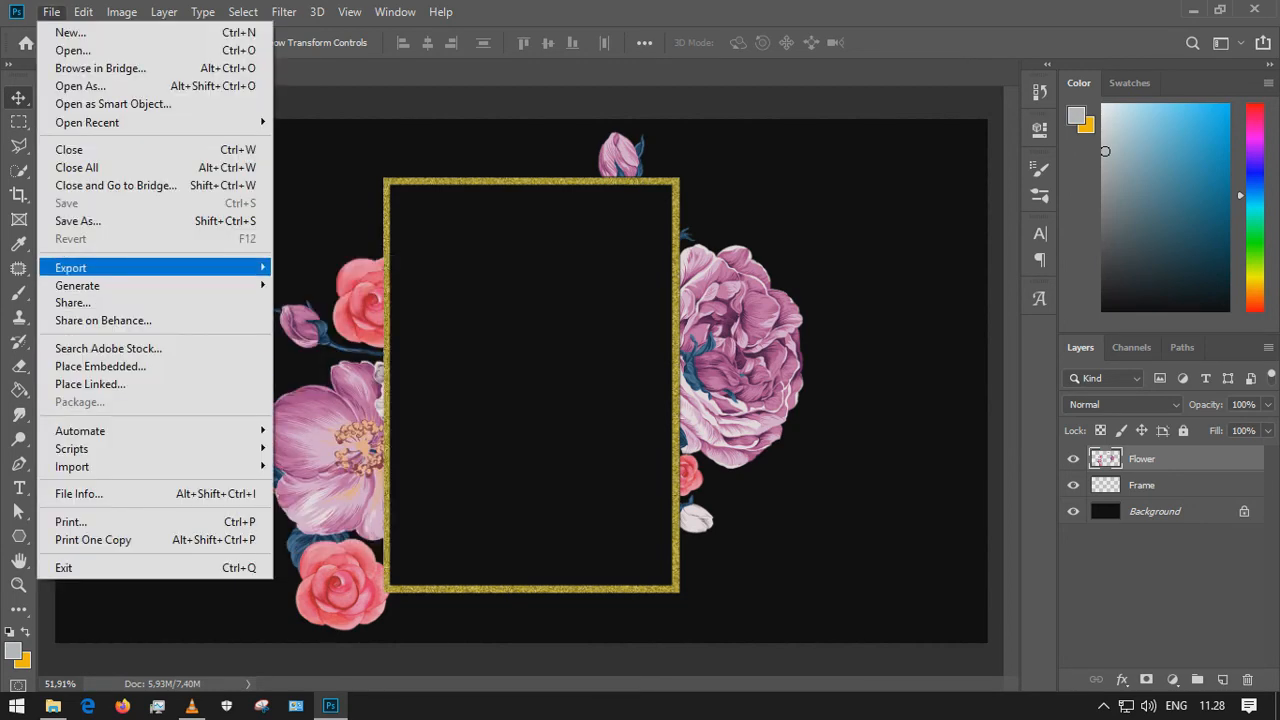
mouse_move(100, 268)
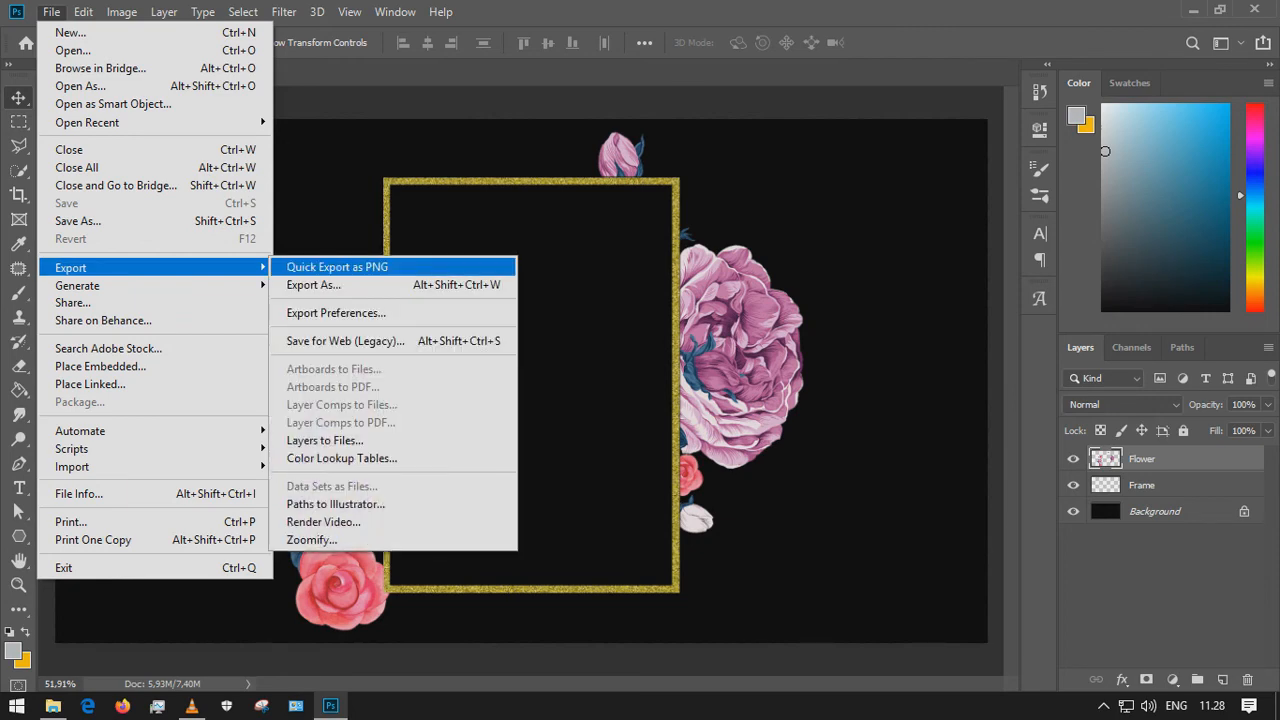
left_click(337, 267)
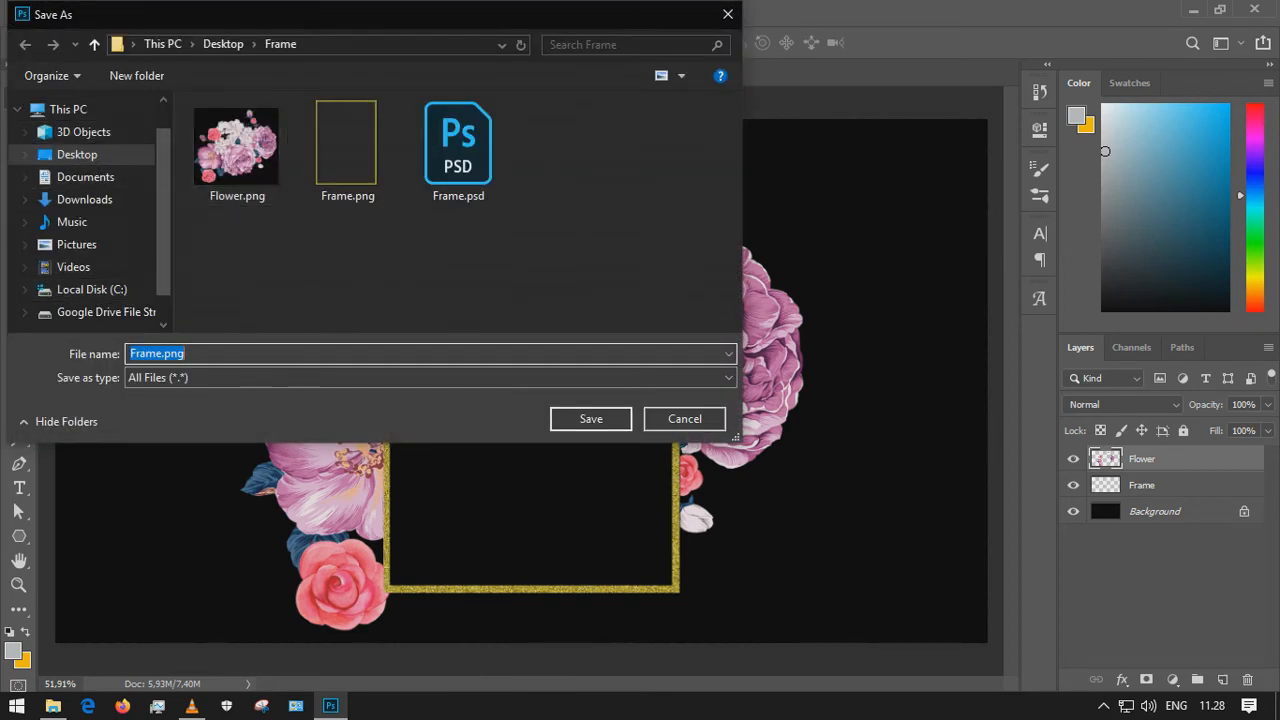
left_click(458, 265)
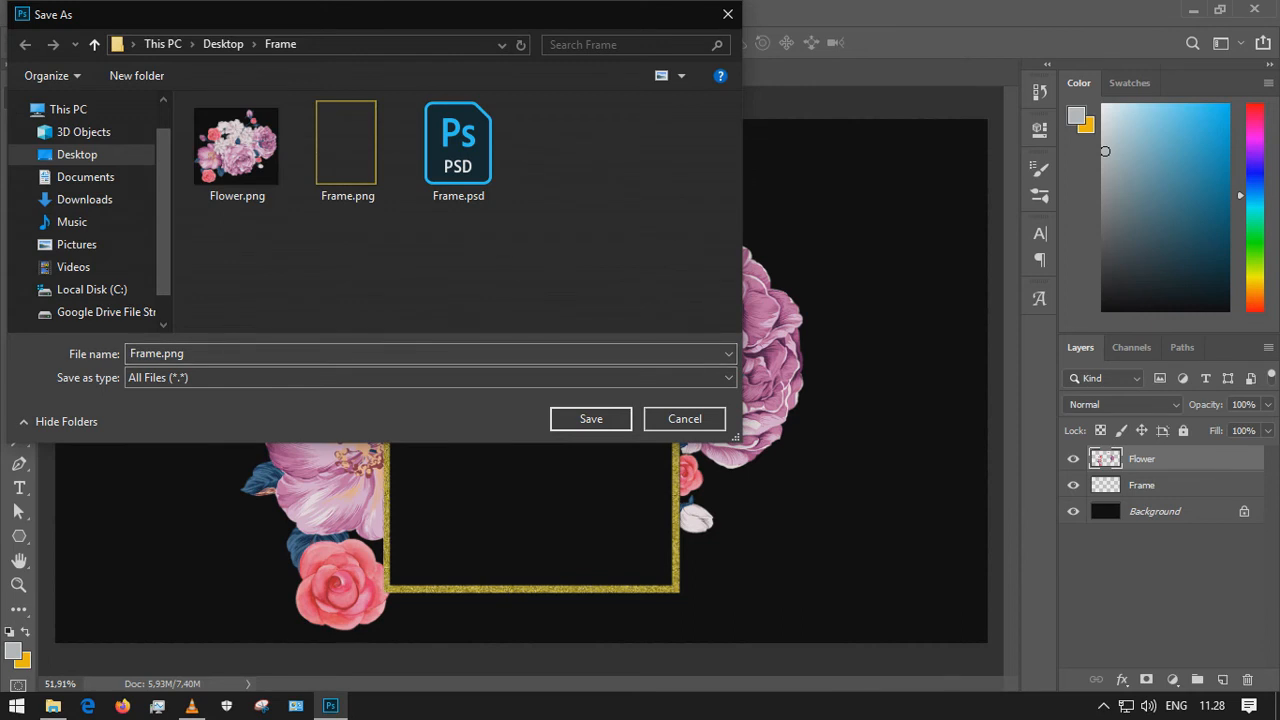
left_click(260, 353)
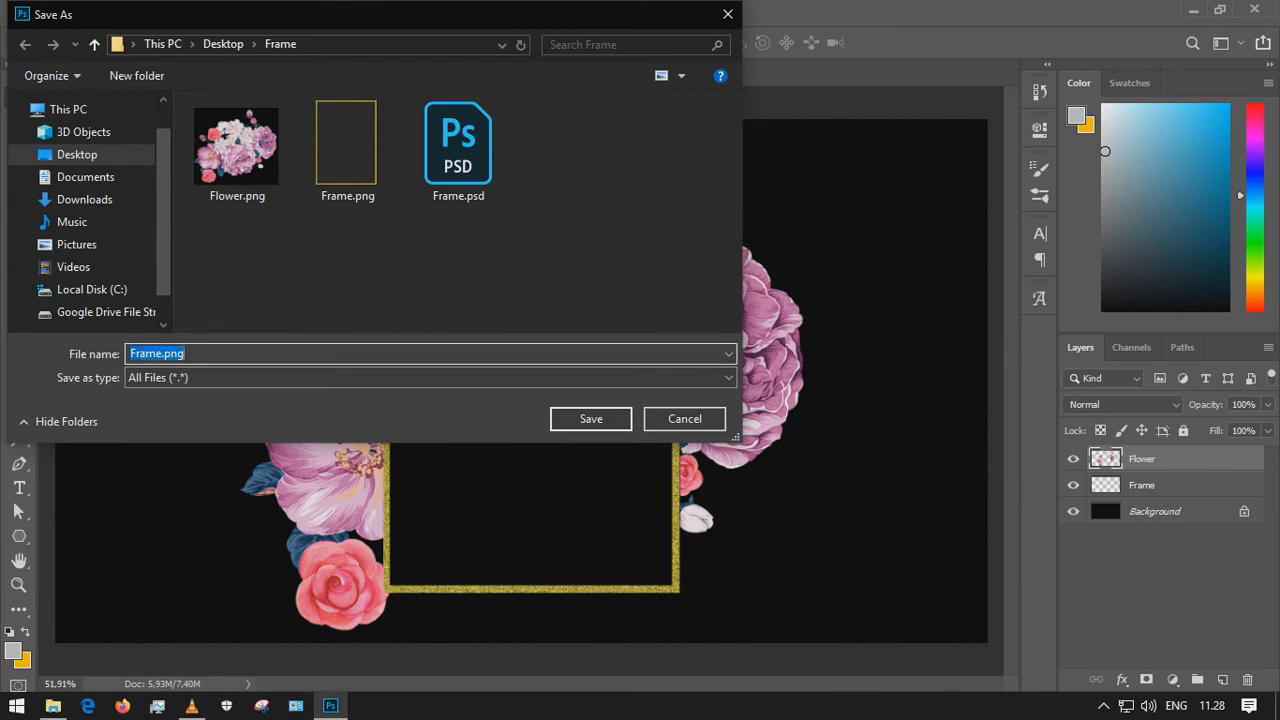
type("FRAME")
key("Escape")
key("ctrl+a")
type("Framd Done PNG")
key("Return")
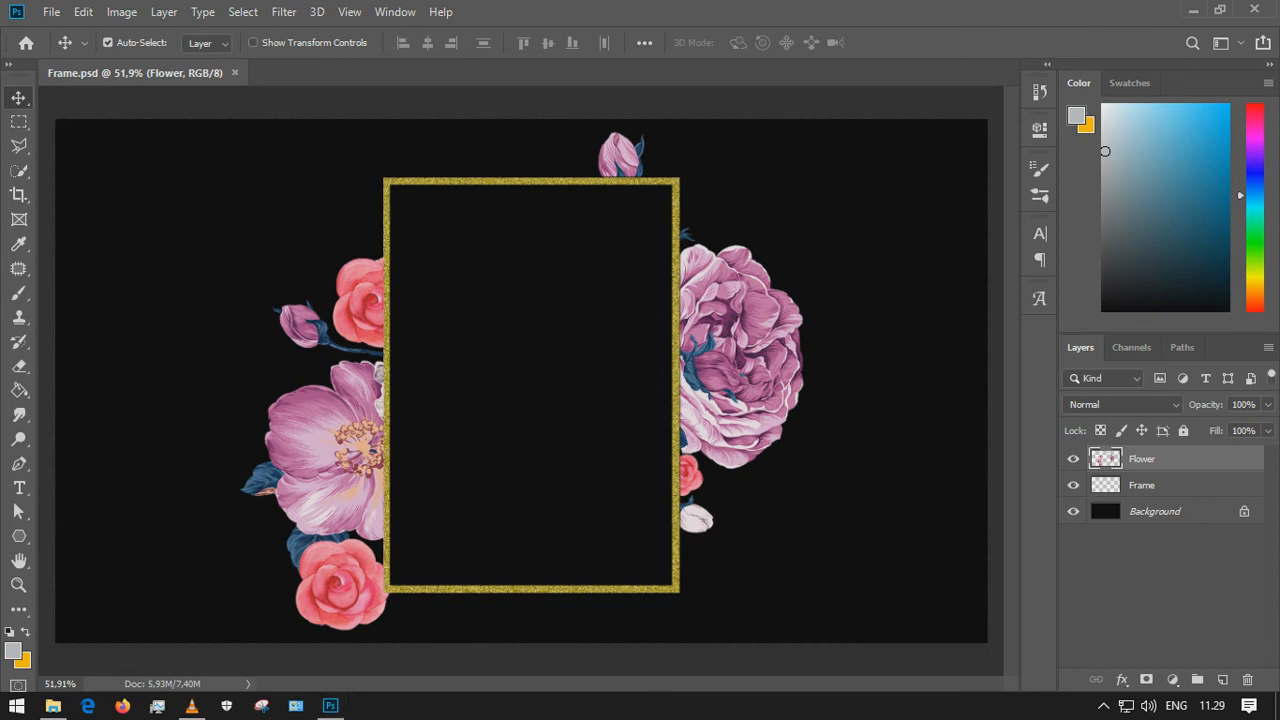
Open the exported Framd Done PNG.png from the Frame folder on the desktop to view it
key("super+d")
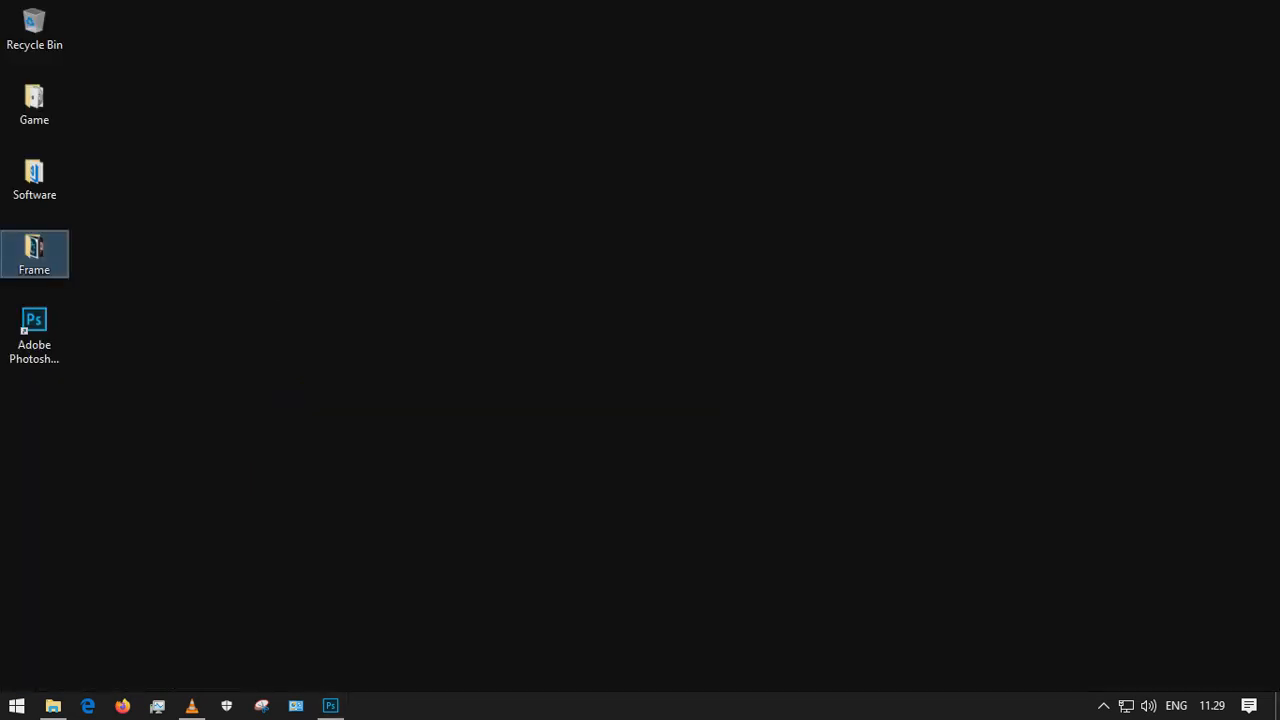
key("Return")
double_click(1100, 169)
left_click(800, 300)
left_click(307, 231)
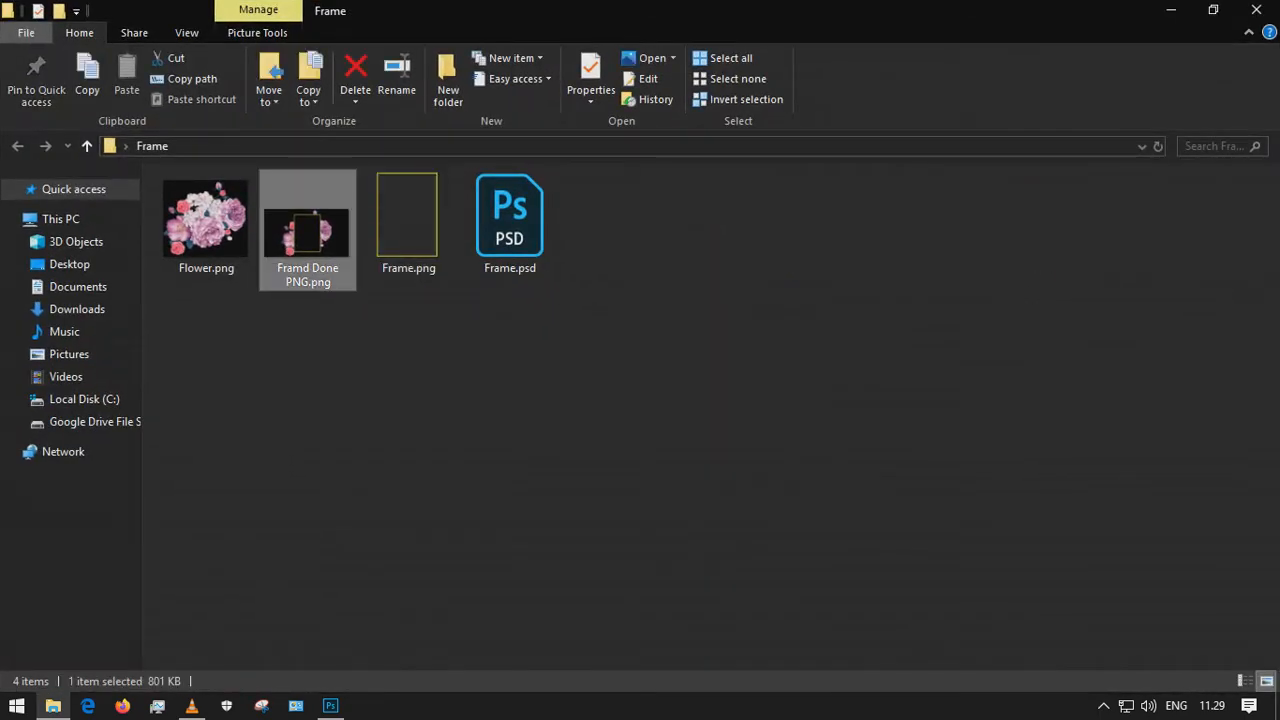
key("Return")
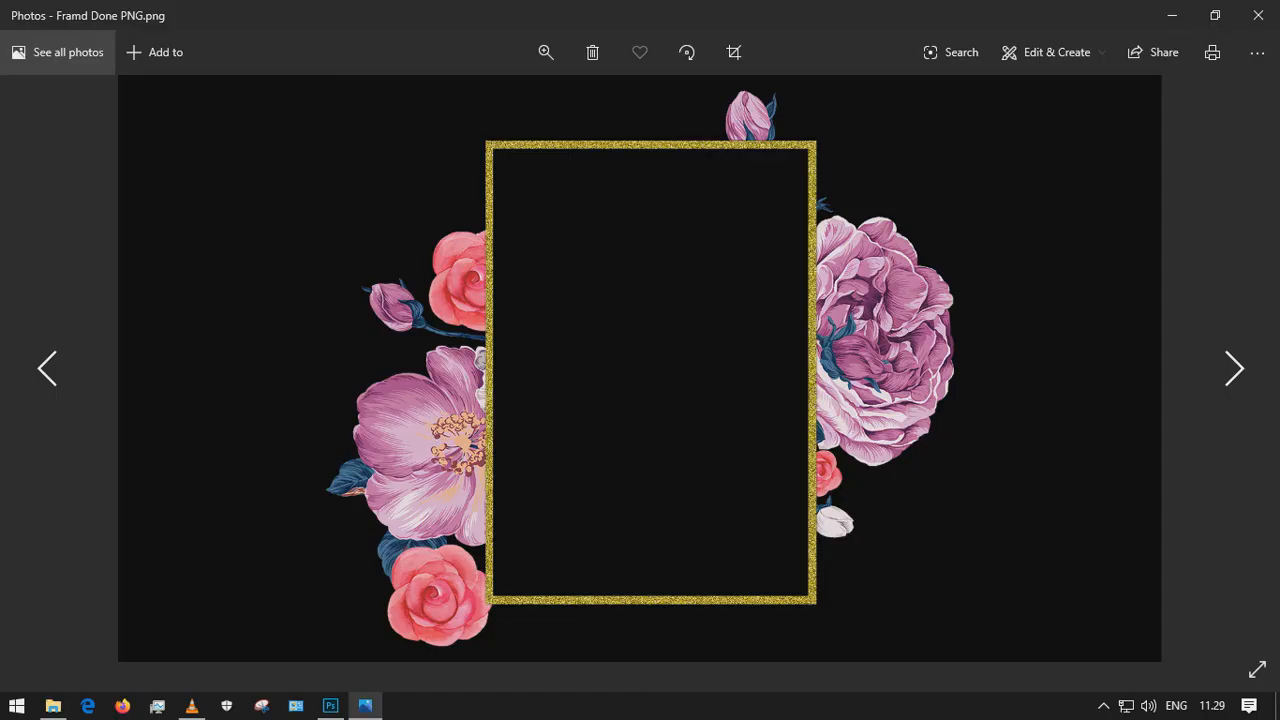